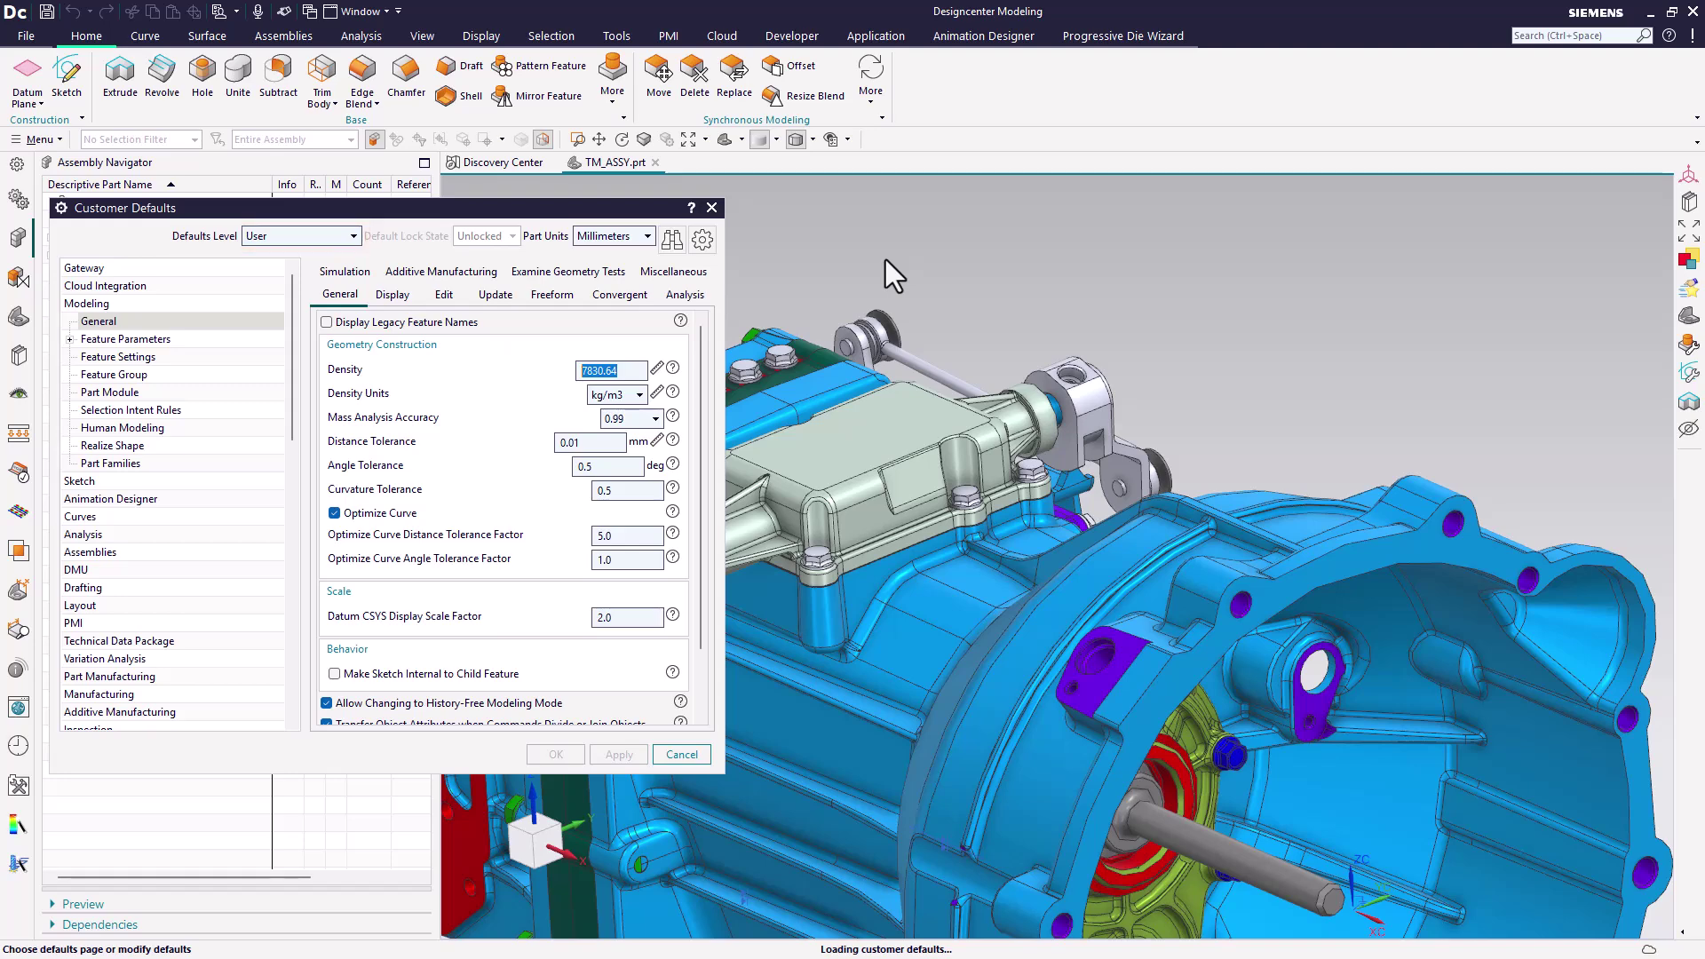
Check the available defaults levels, and open Designcenter_user.dpv from the Siemens Designcenter2512 folder in File Explorer
click(328, 236)
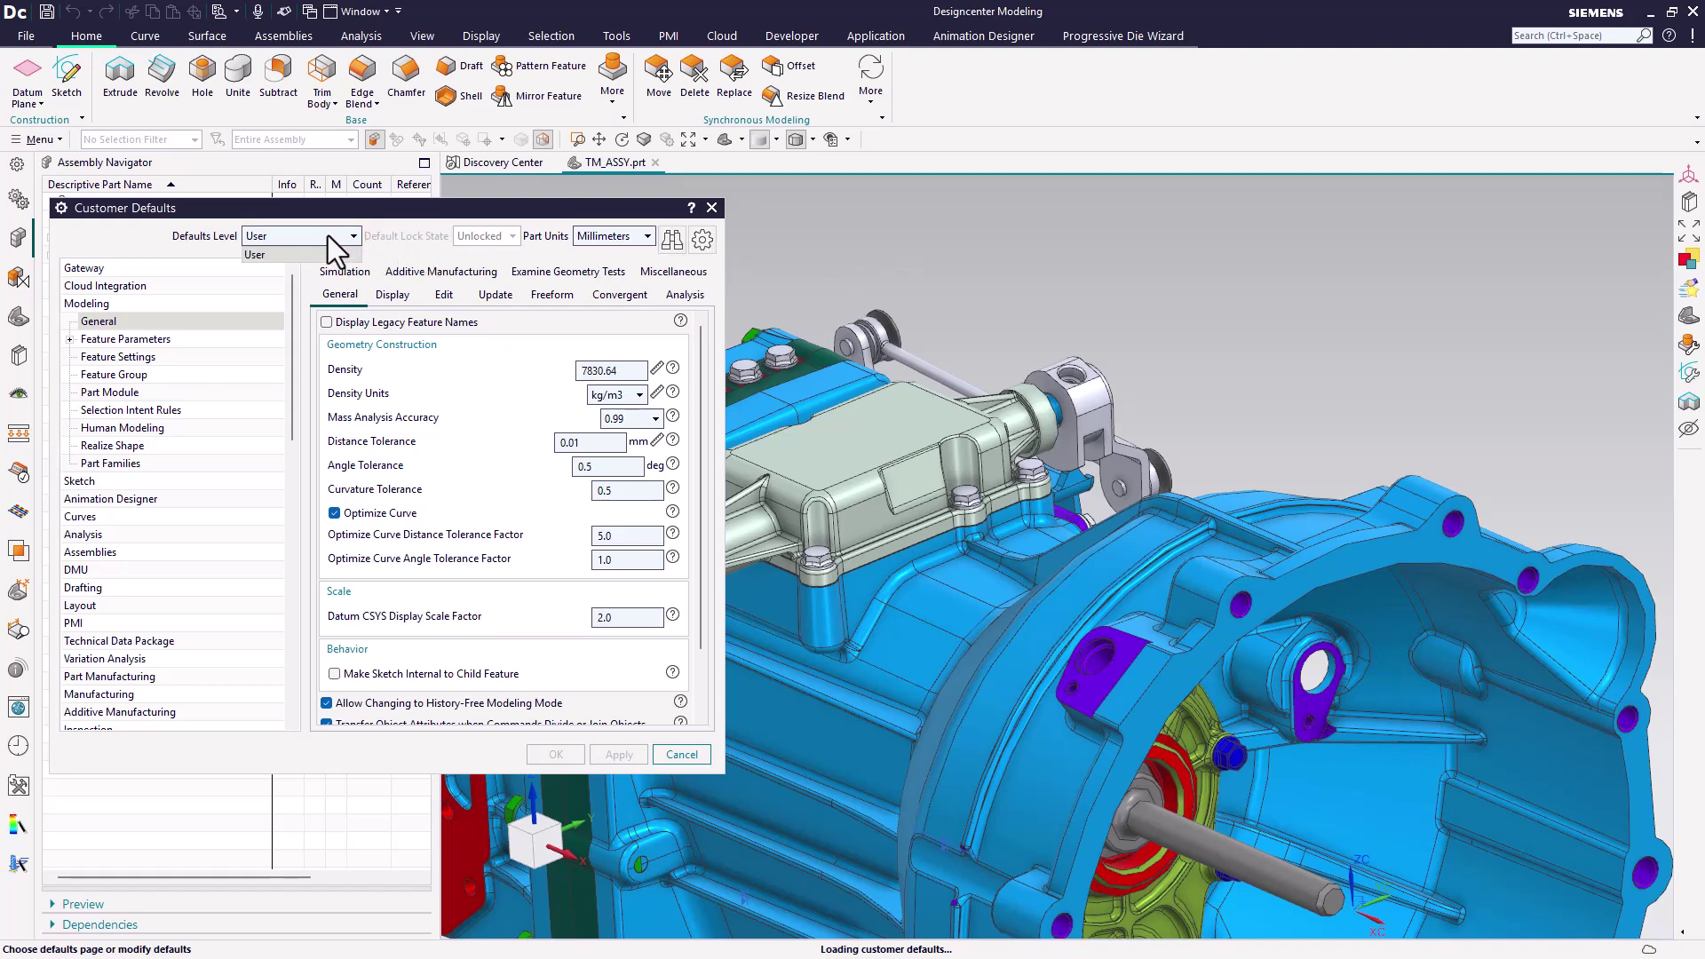
click(328, 236)
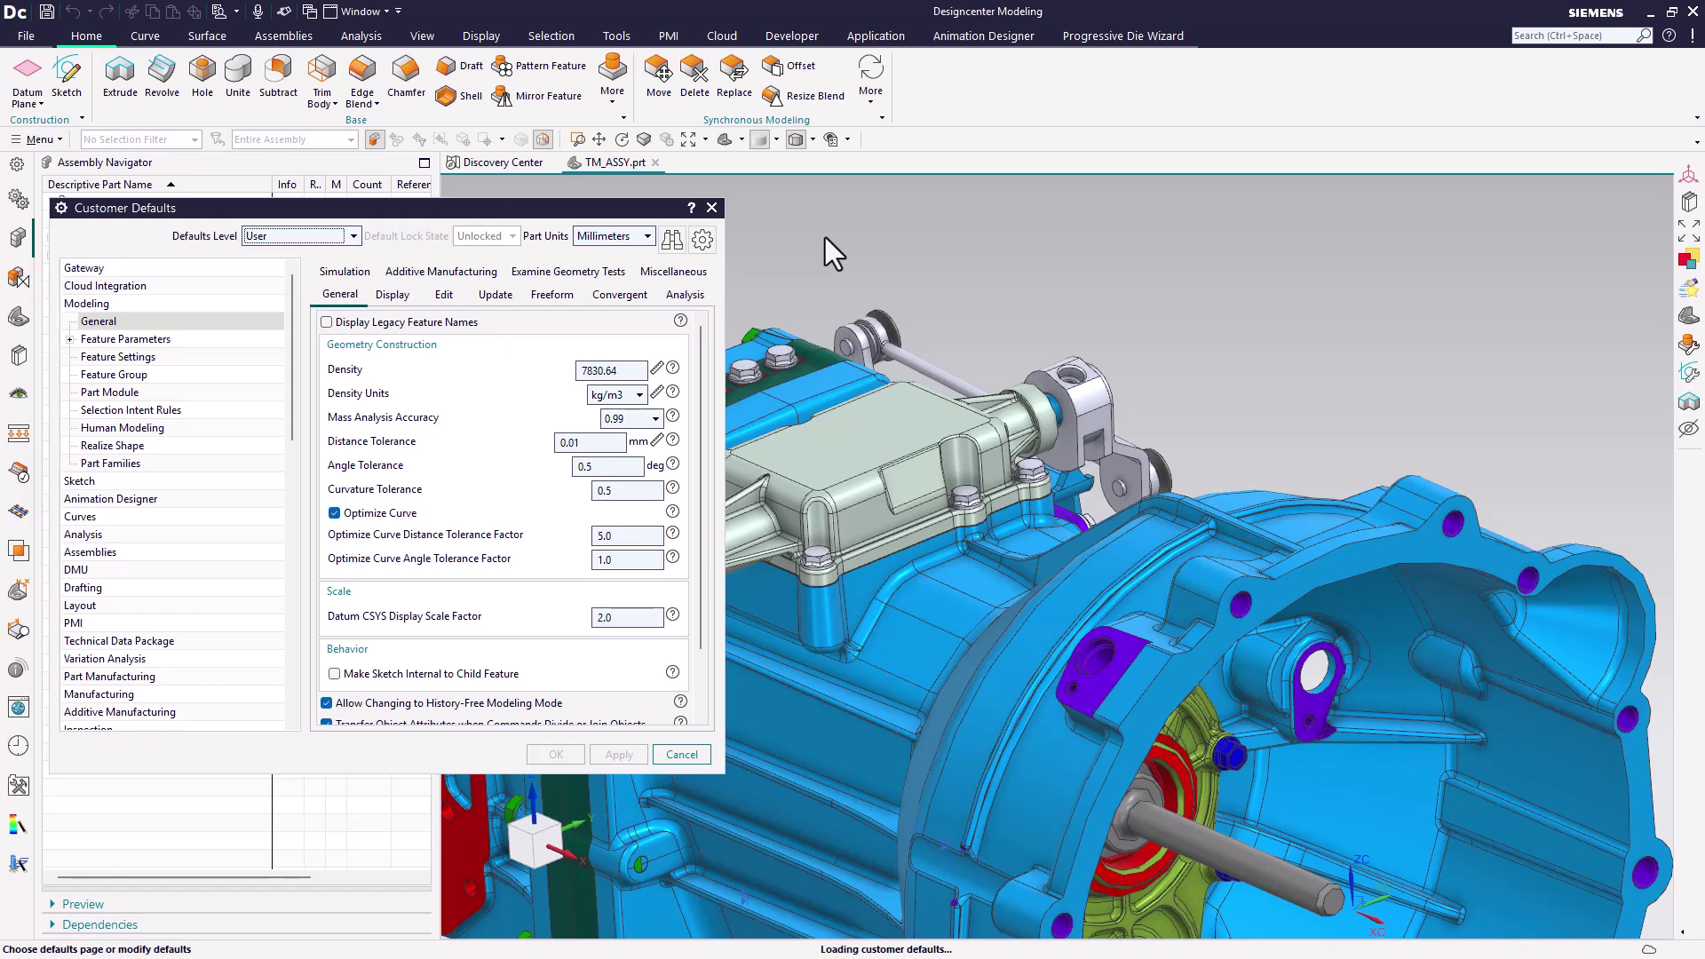
key(alt+Tab)
key(alt+Tab)
key(alt+Tab)
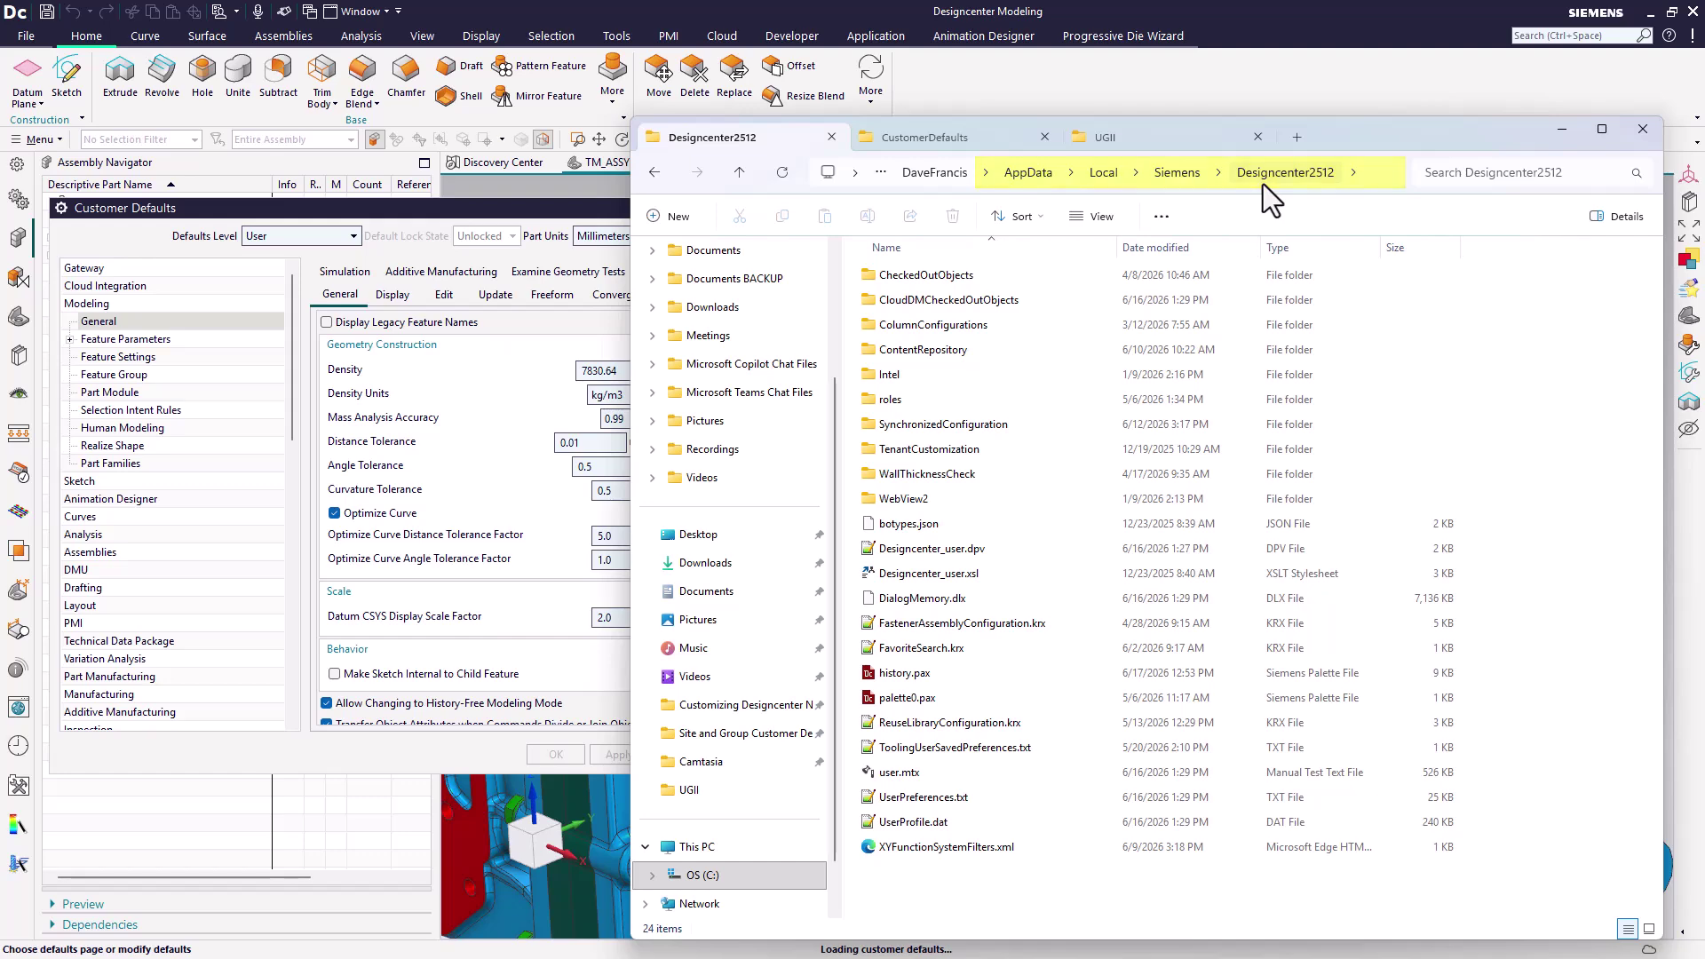
double_click(978, 552)
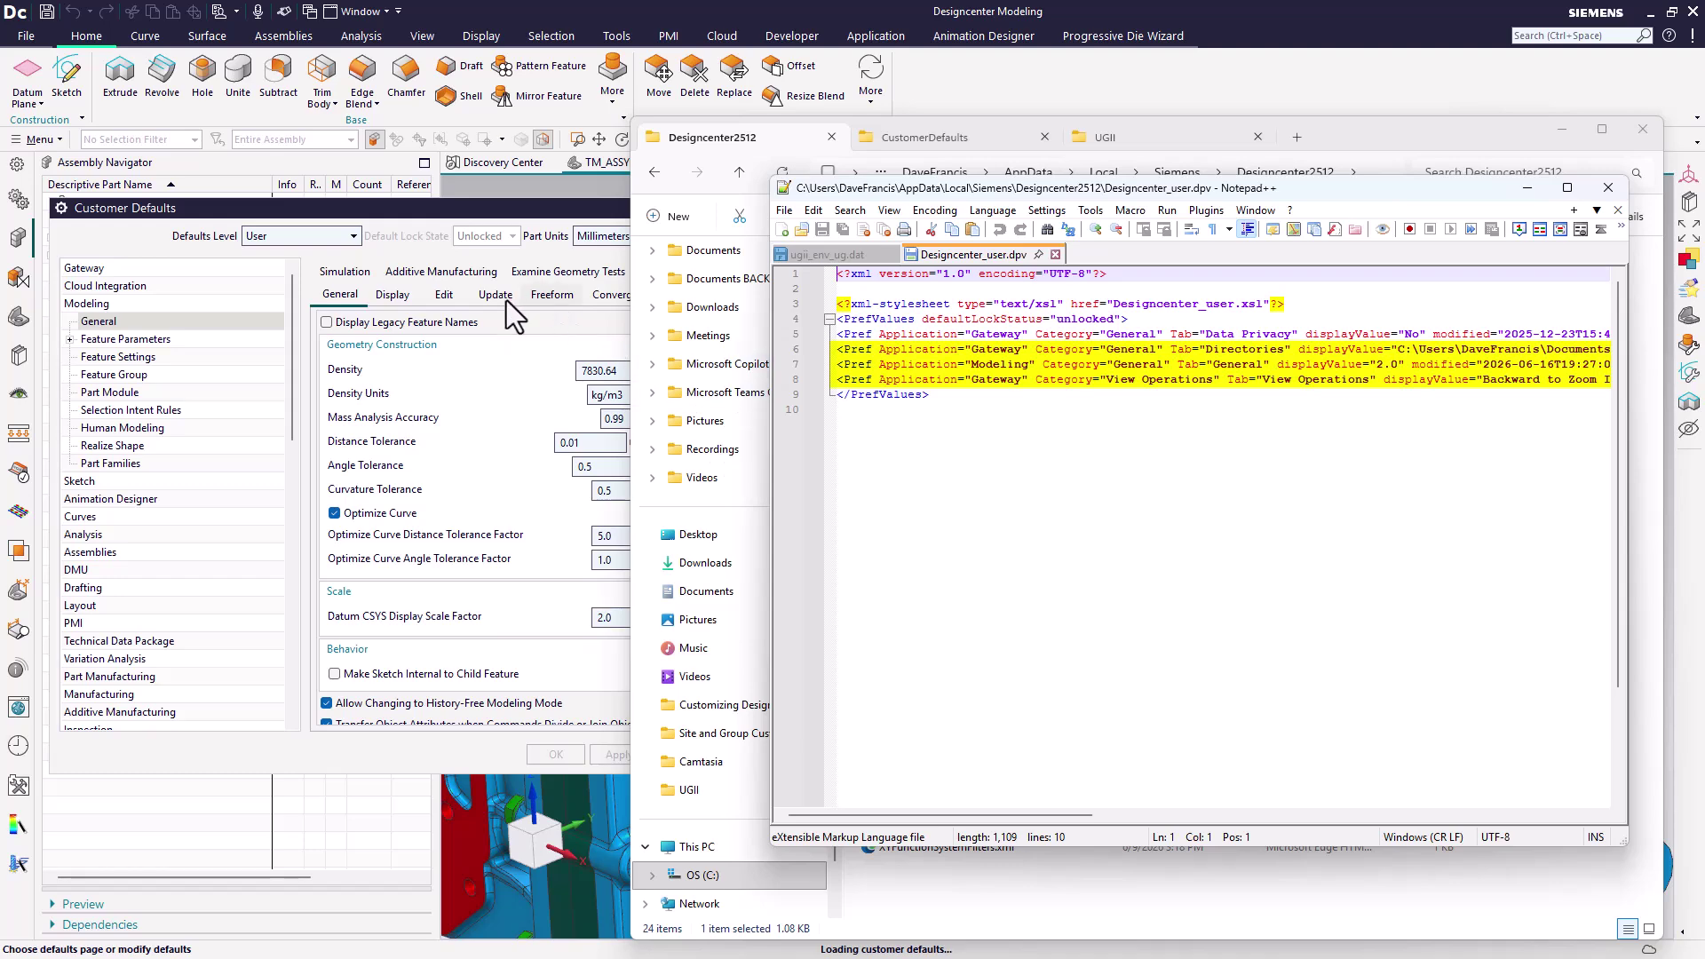
In Designcenter, open Manage Current Settings for the customer defaults and show it alongside the Designcenter_user.dpv file
click(389, 211)
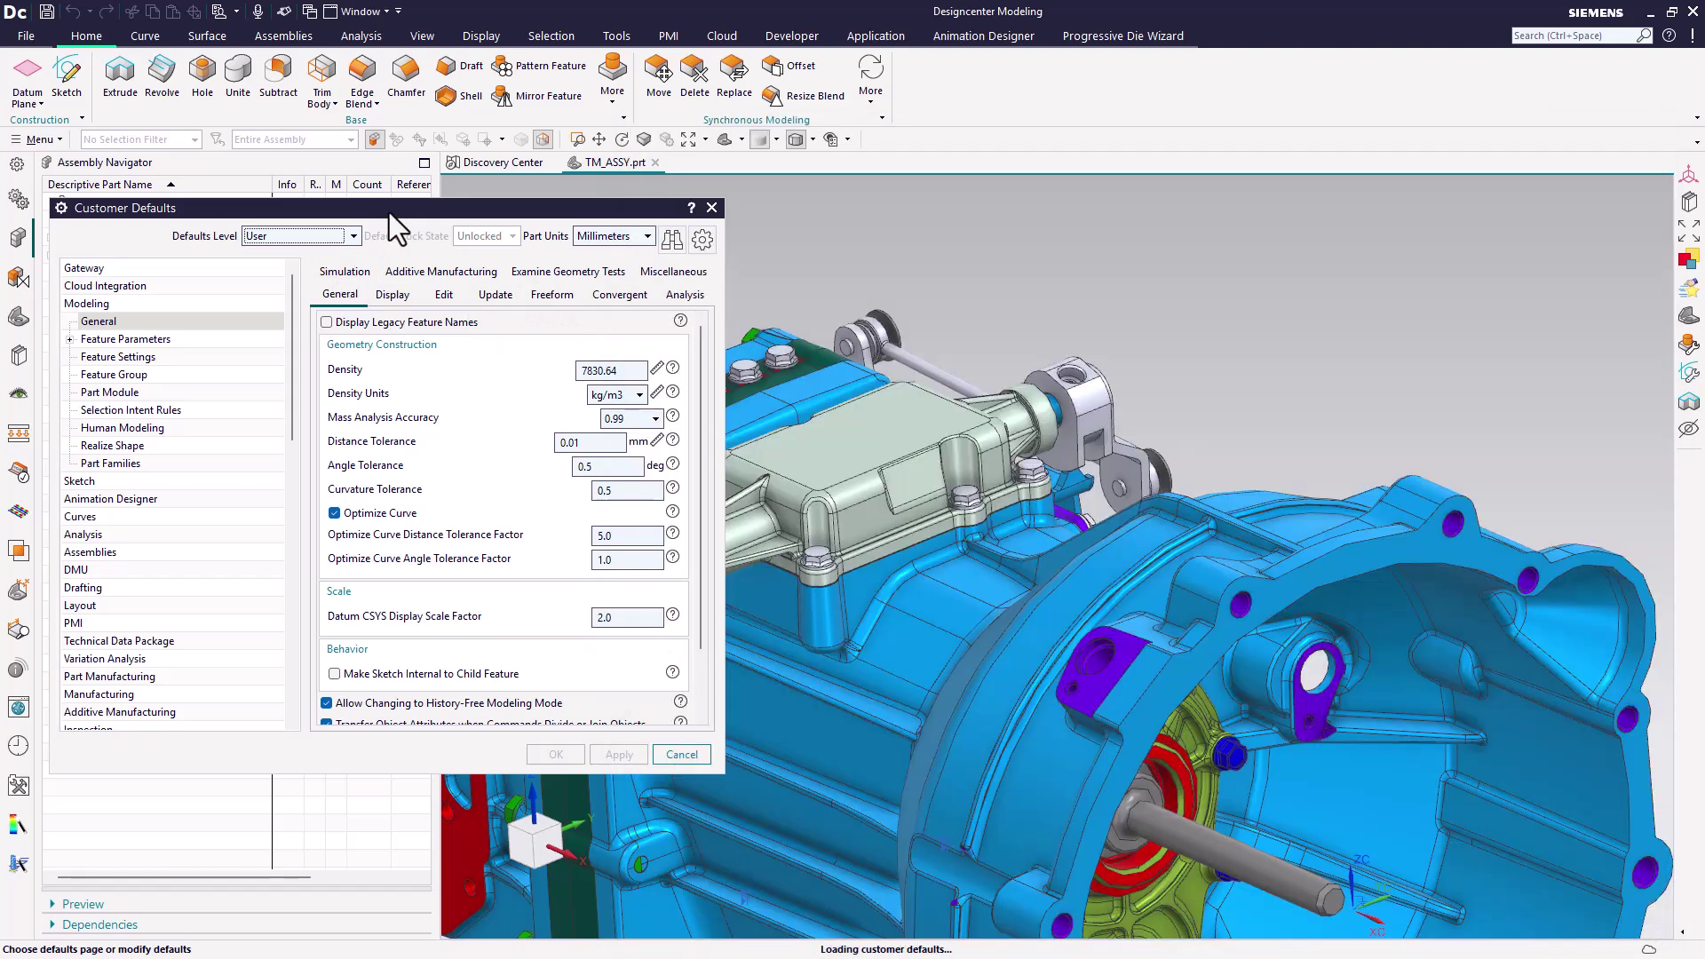
click(706, 238)
key(alt+Tab)
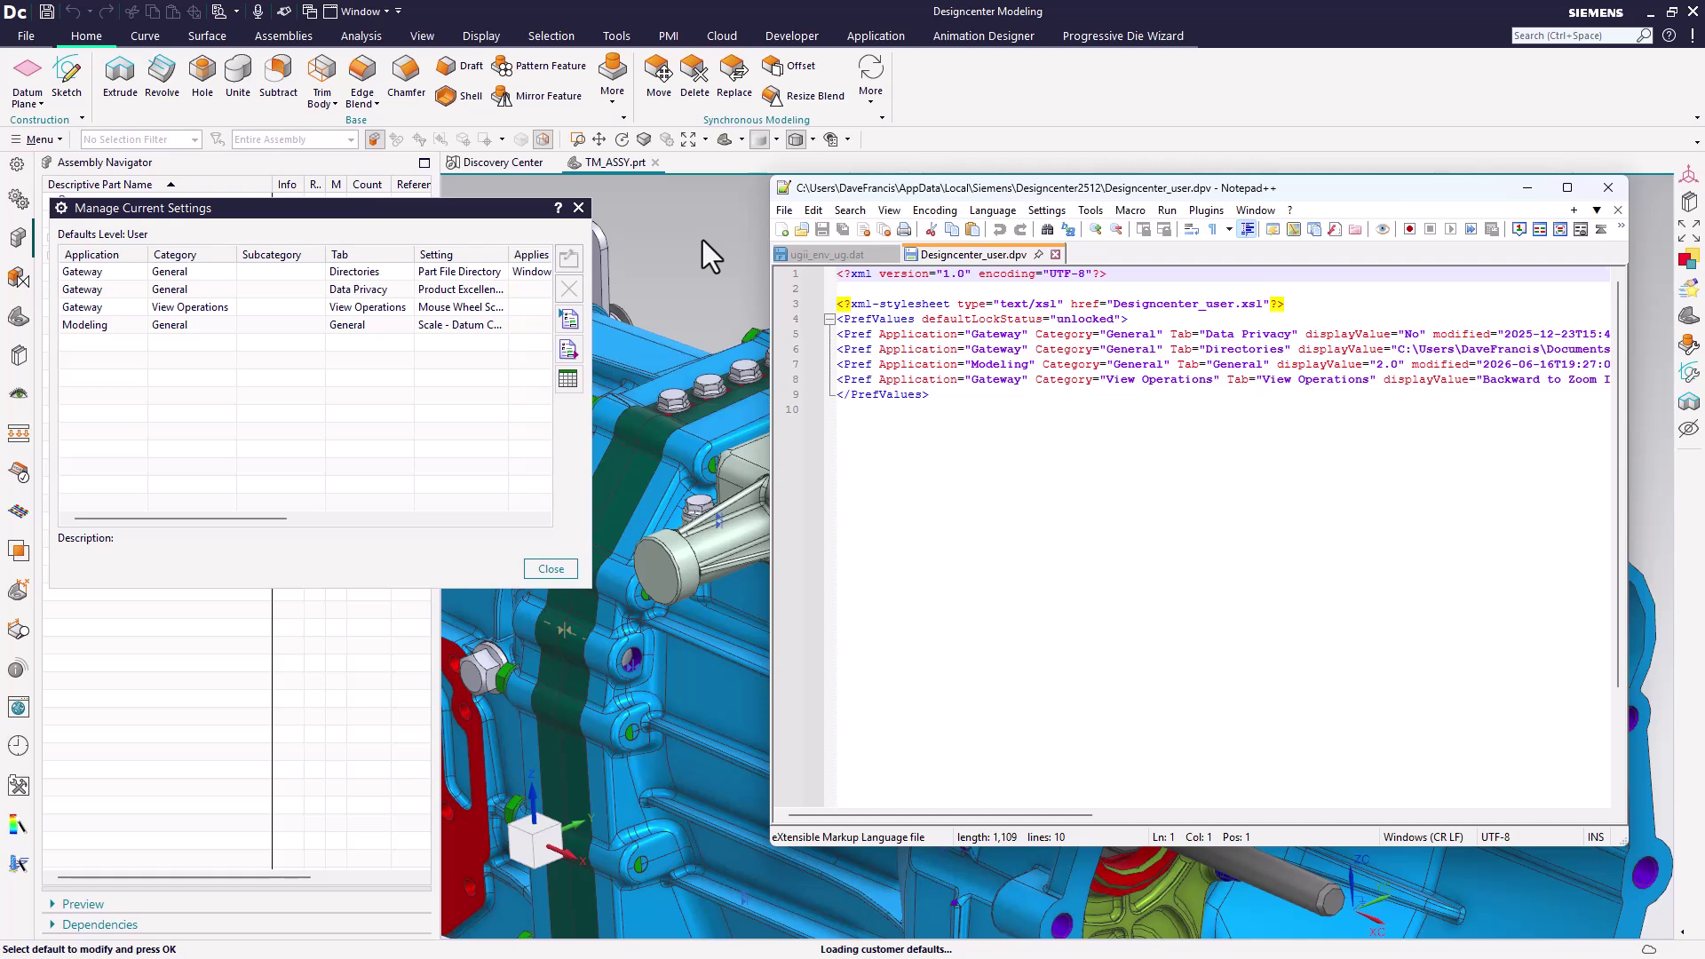
Close both open files in Notepad++ and switch to File Explorer
click(1056, 255)
click(892, 255)
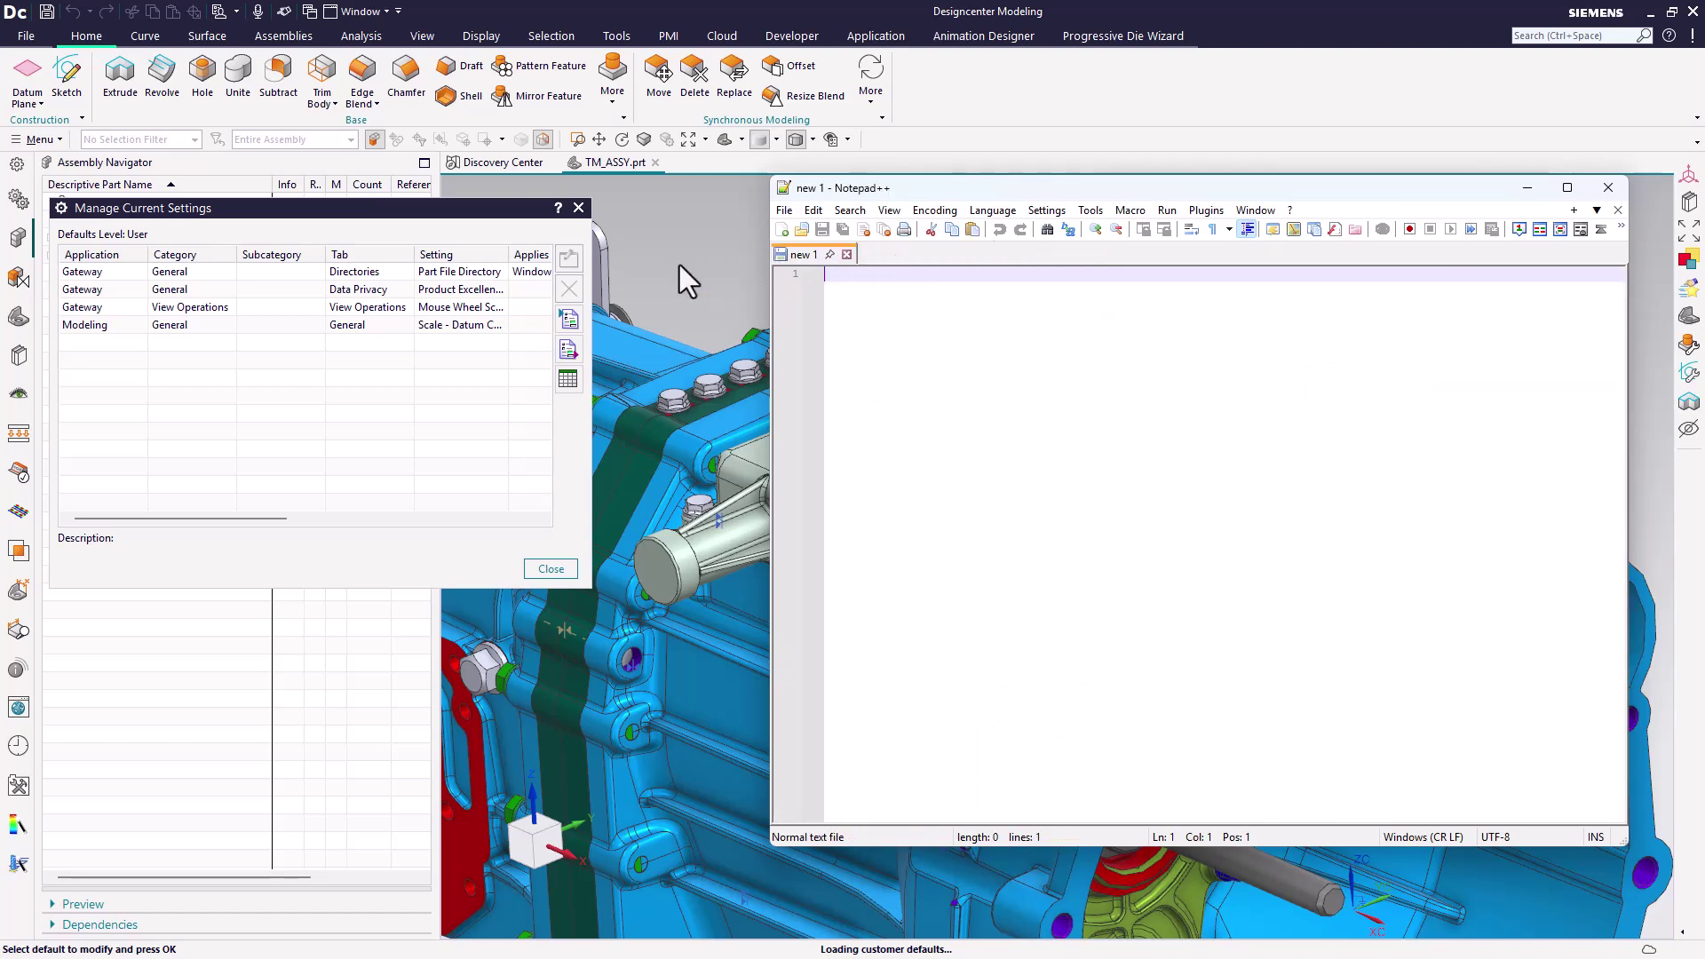
key(alt+Tab)
key(alt+Tab)
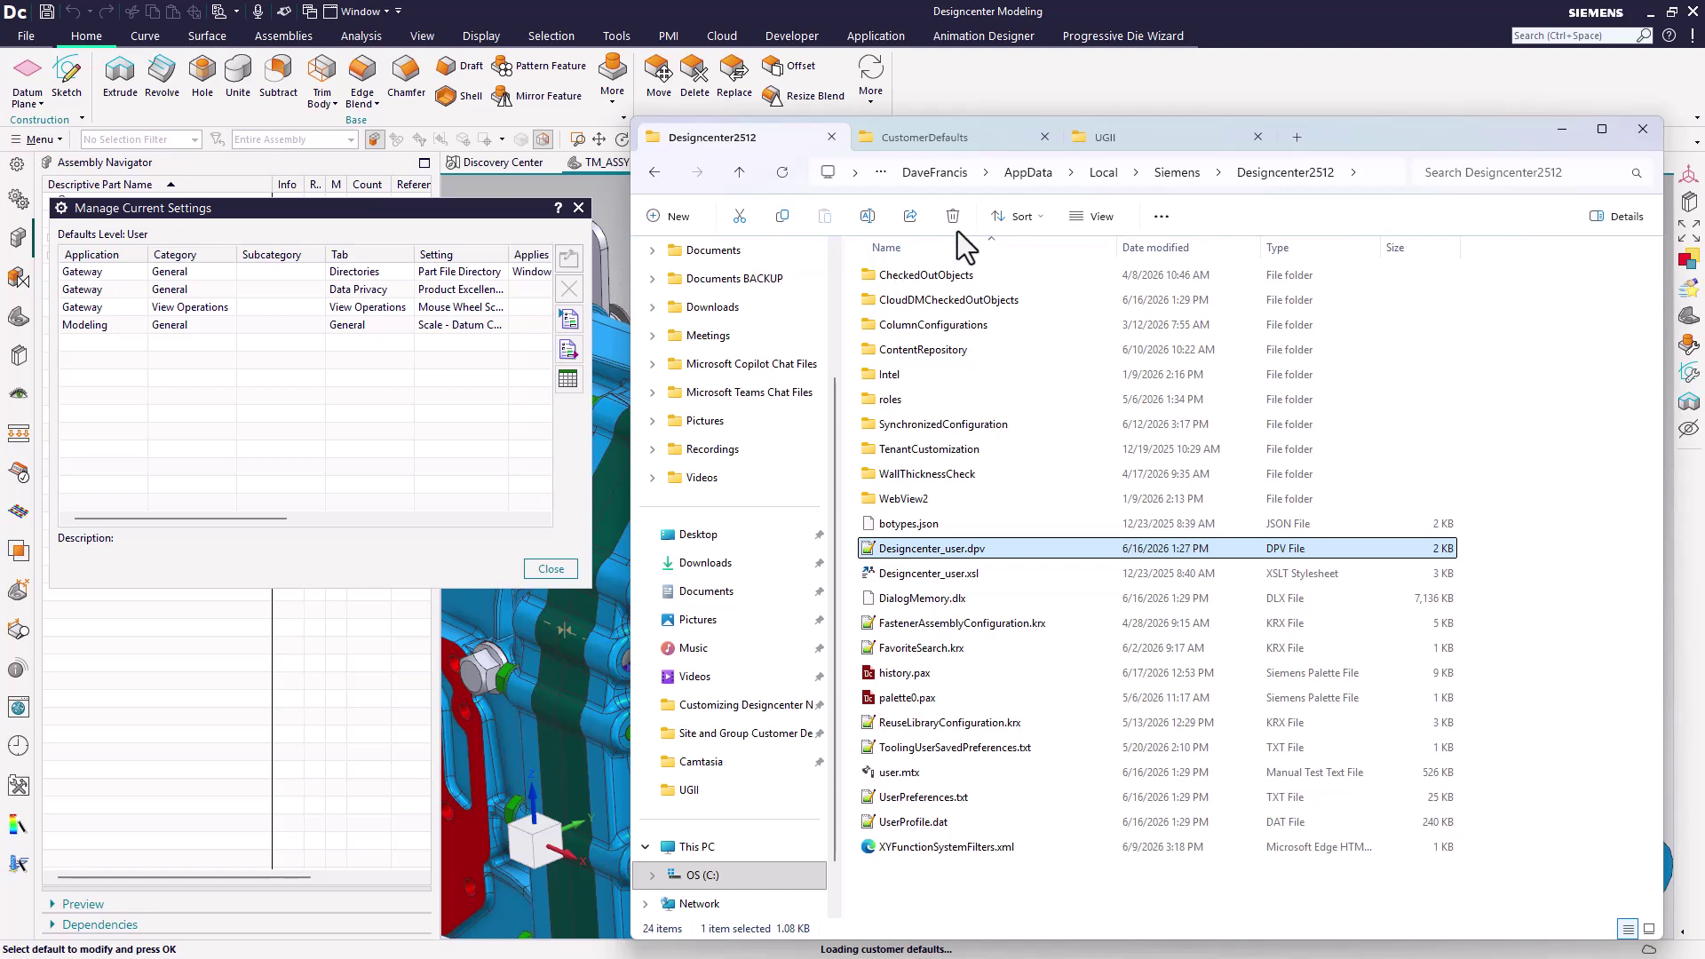
Inspect the group and site subfolders of the C:\CustomerDefaults folder
click(966, 139)
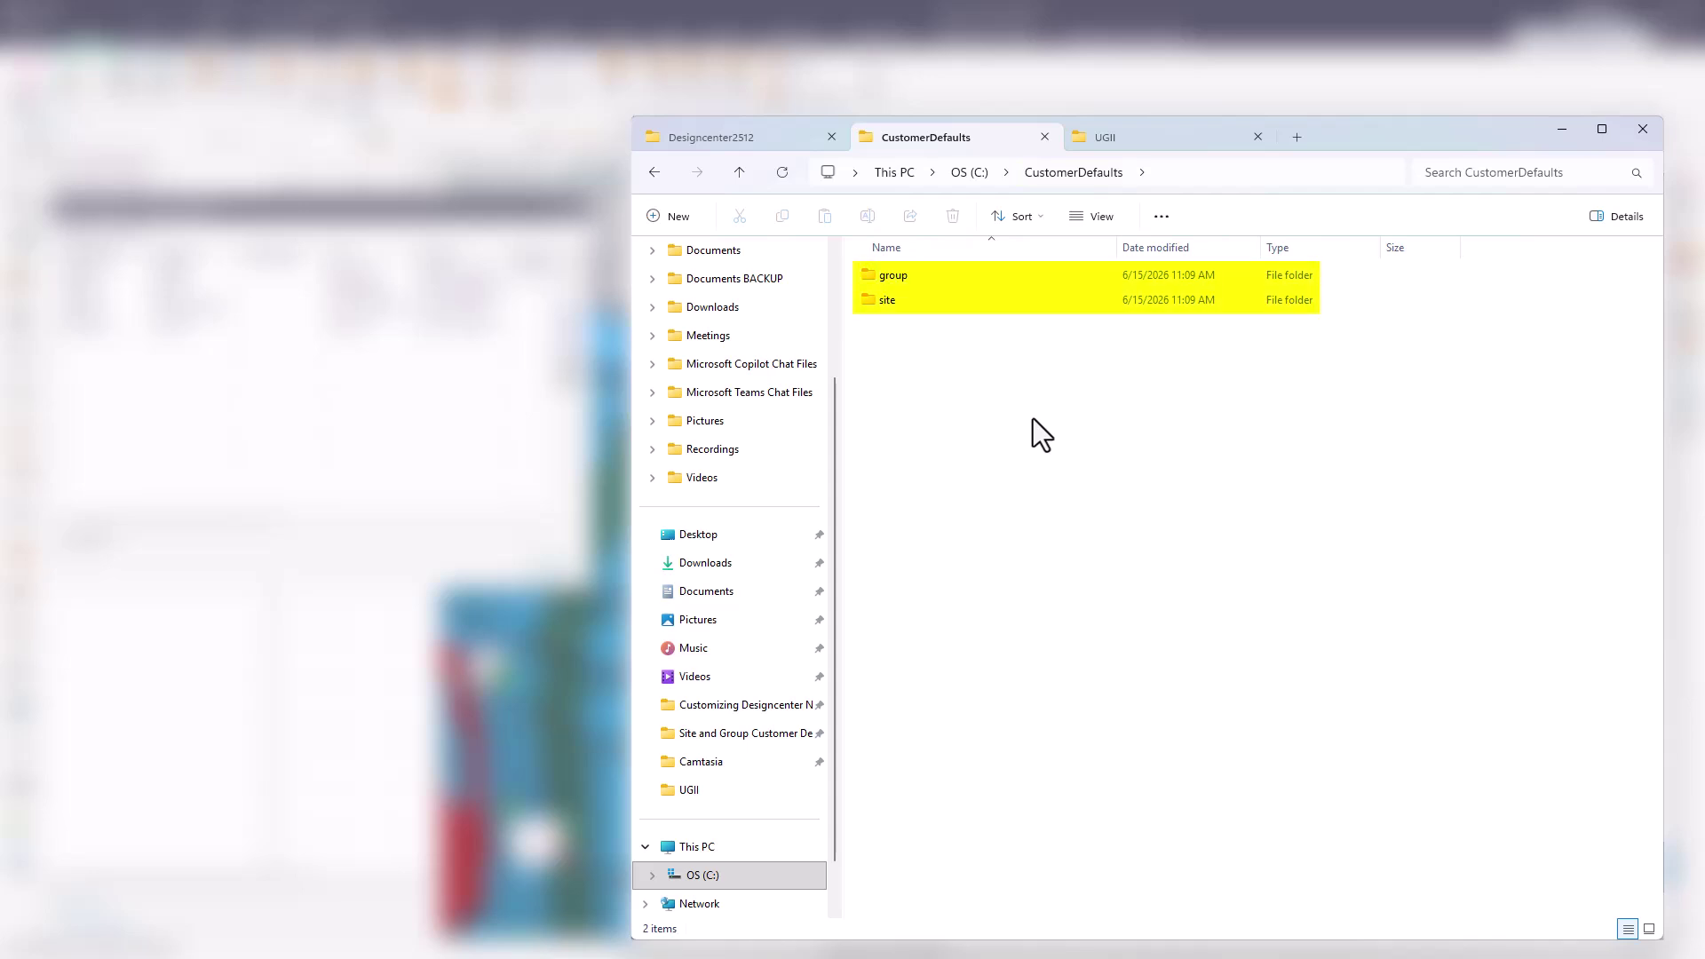
click(897, 281)
double_click(896, 281)
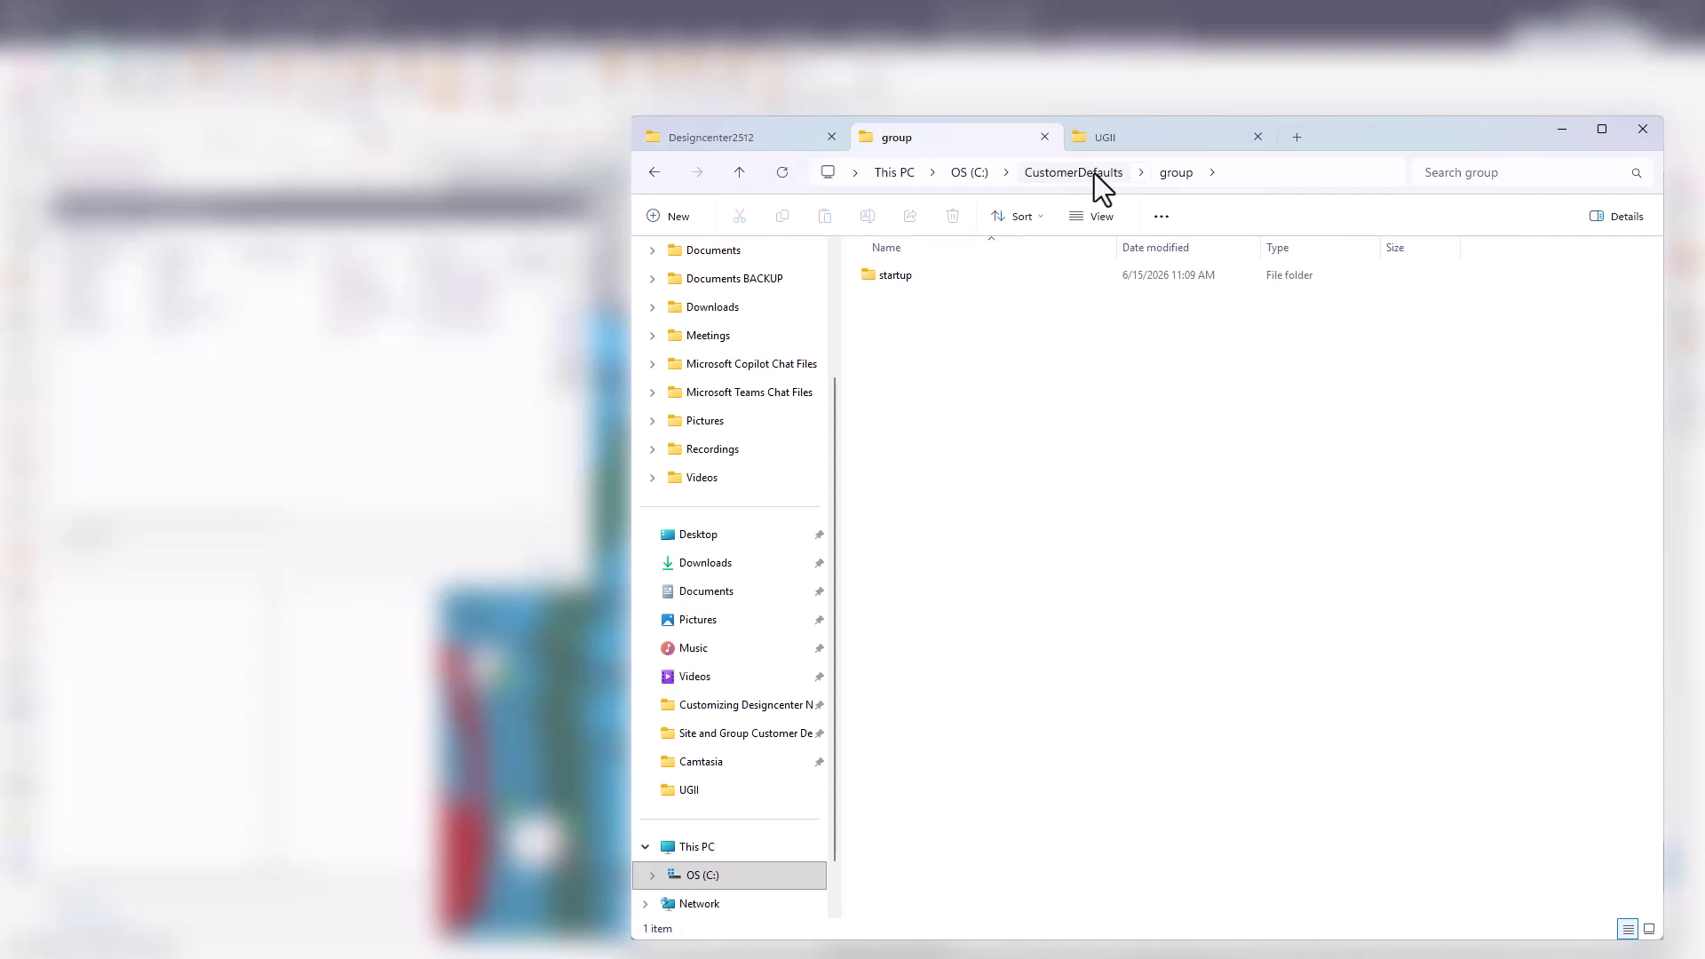
click(1094, 173)
double_click(894, 297)
click(1047, 172)
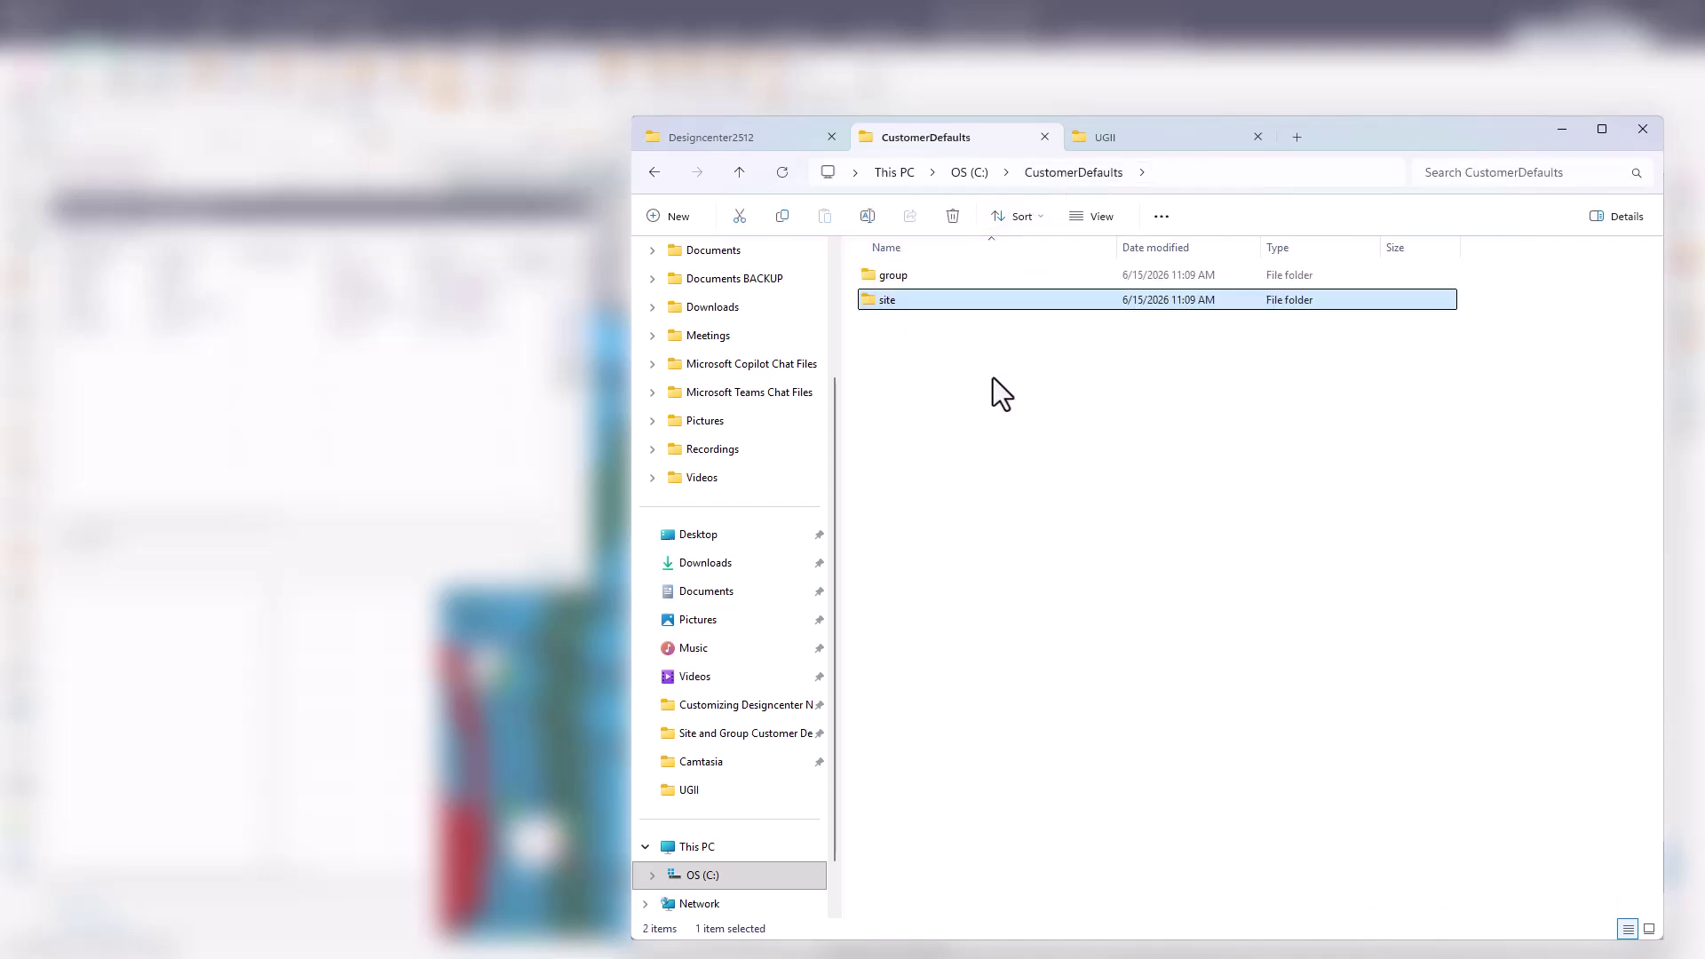
click(993, 376)
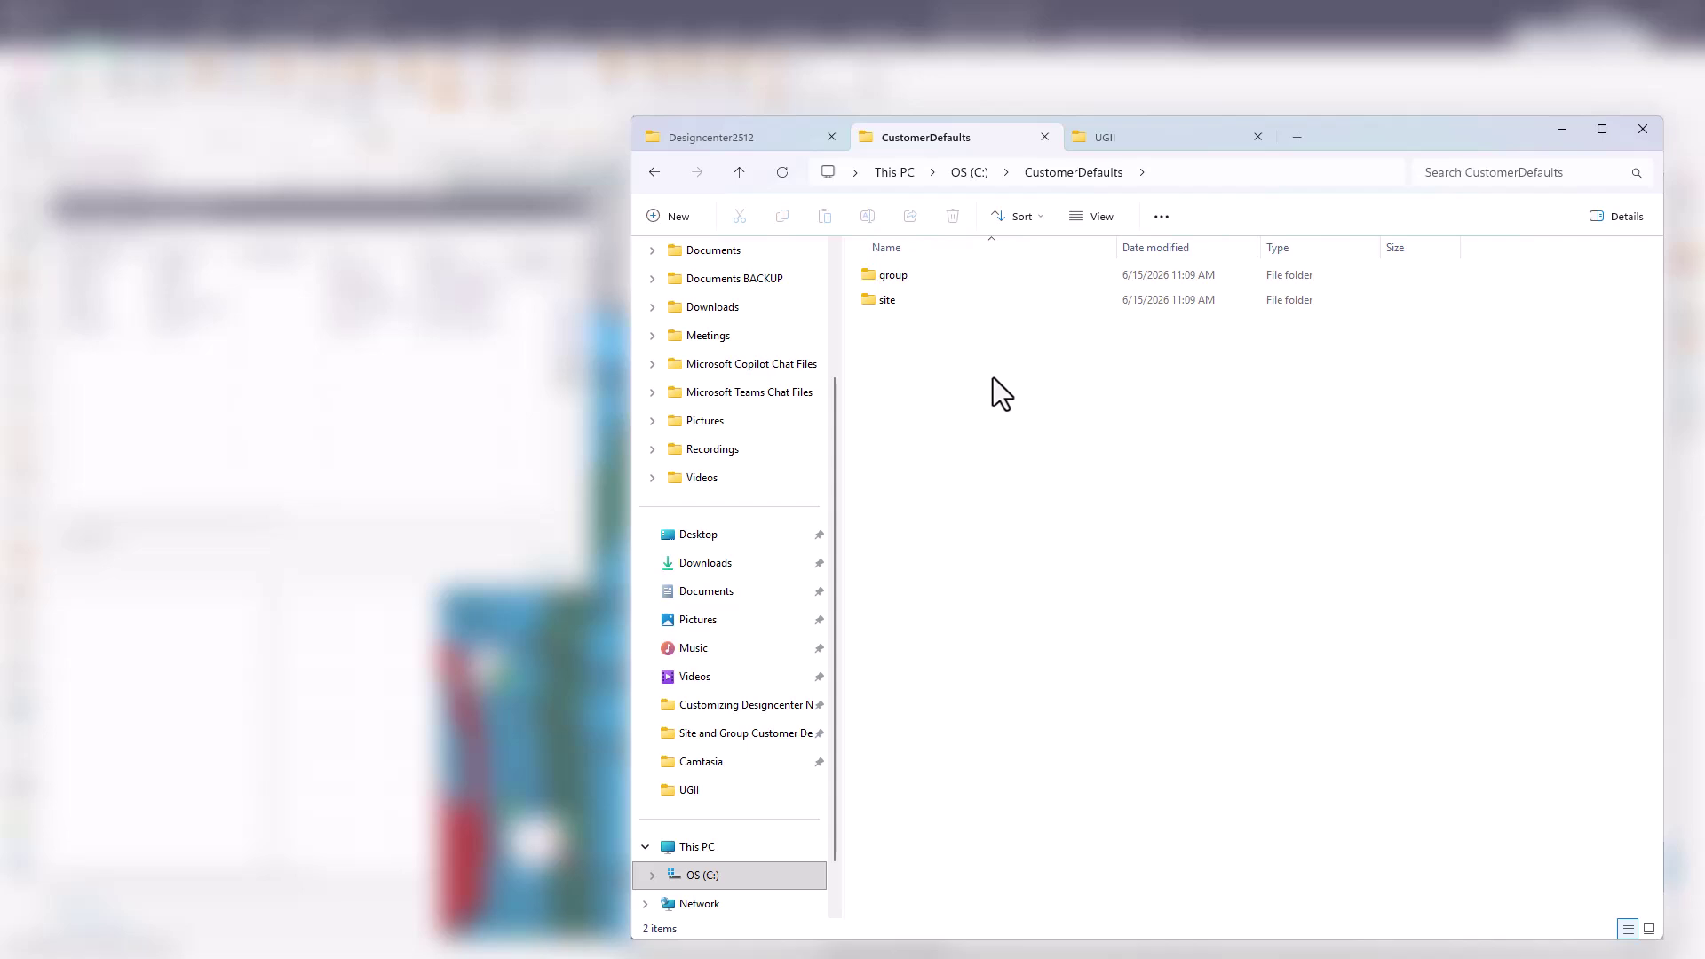
View the UGII_SITE_DIR and UGII_GROUP_DIR definitions in ugii_env.dat from the UGII folder, and close Notepad++
click(1147, 142)
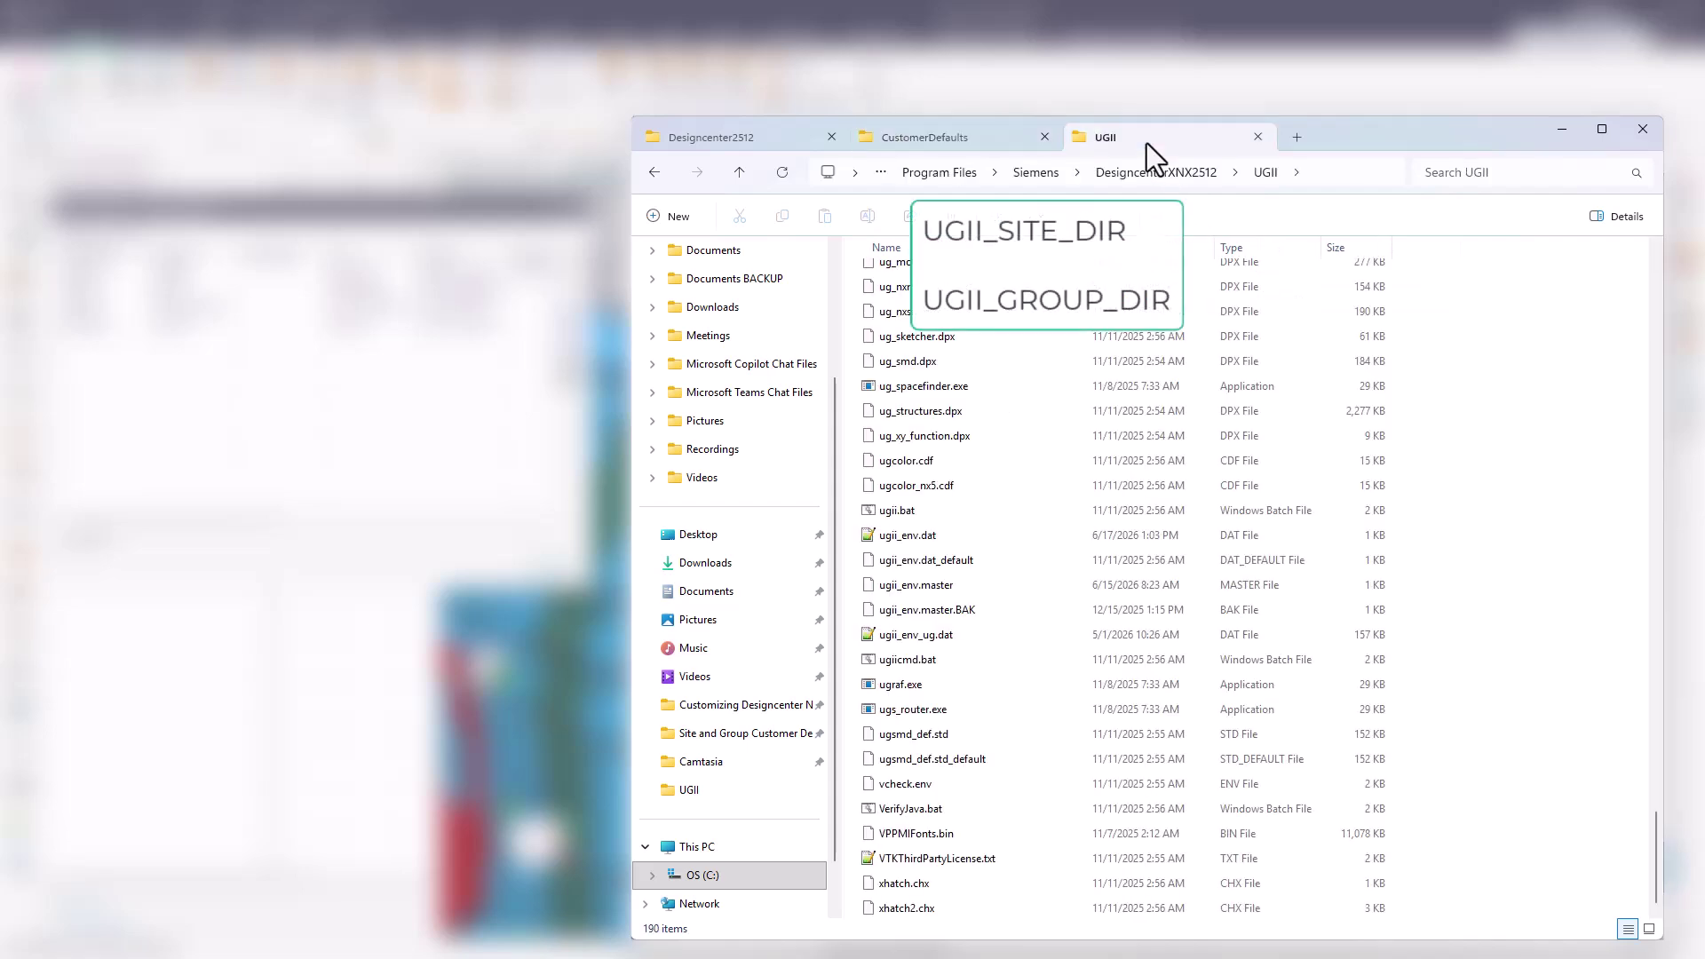
double_click(908, 536)
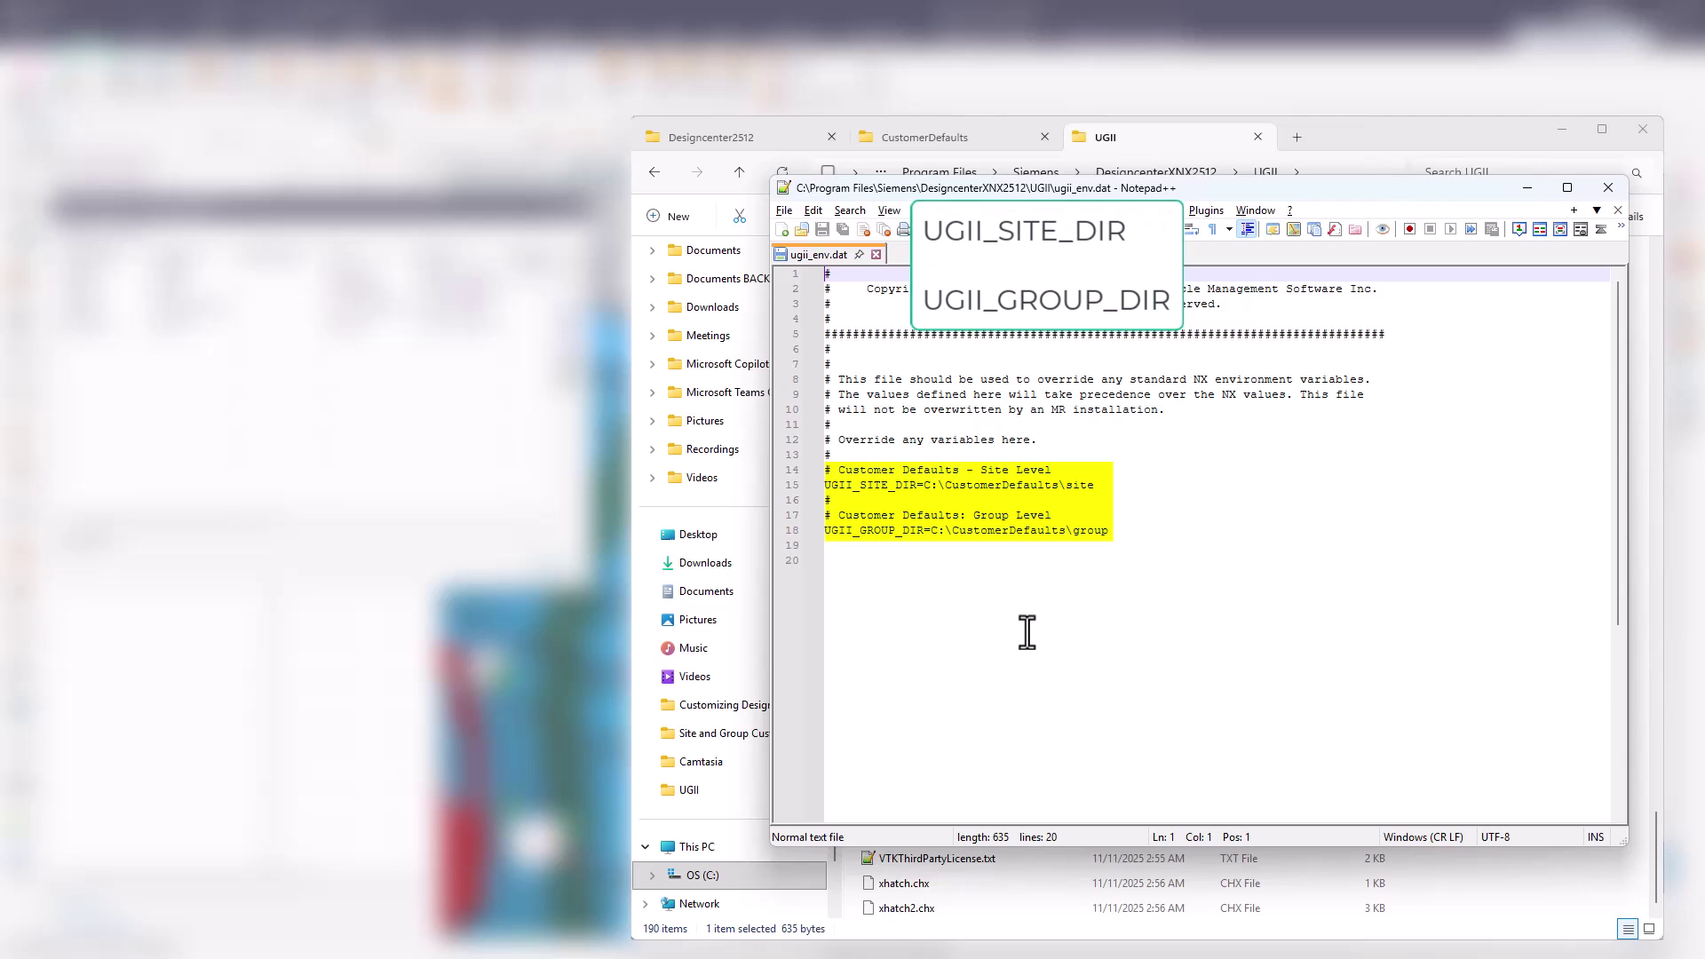
click(876, 254)
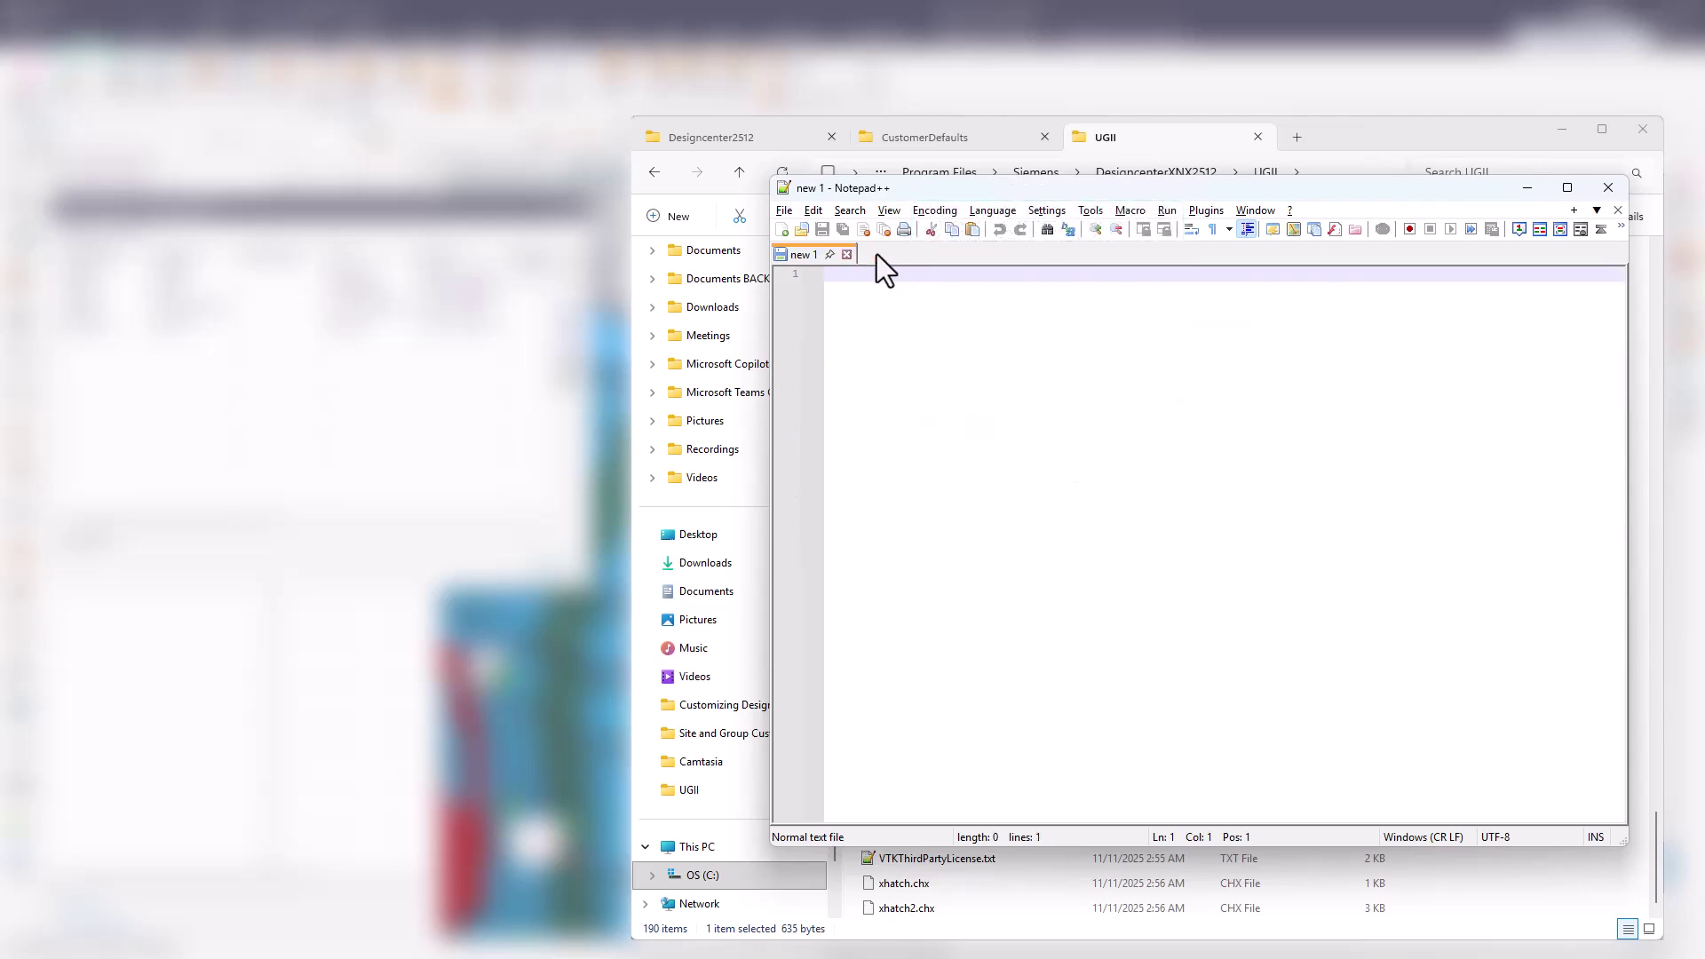
click(1607, 188)
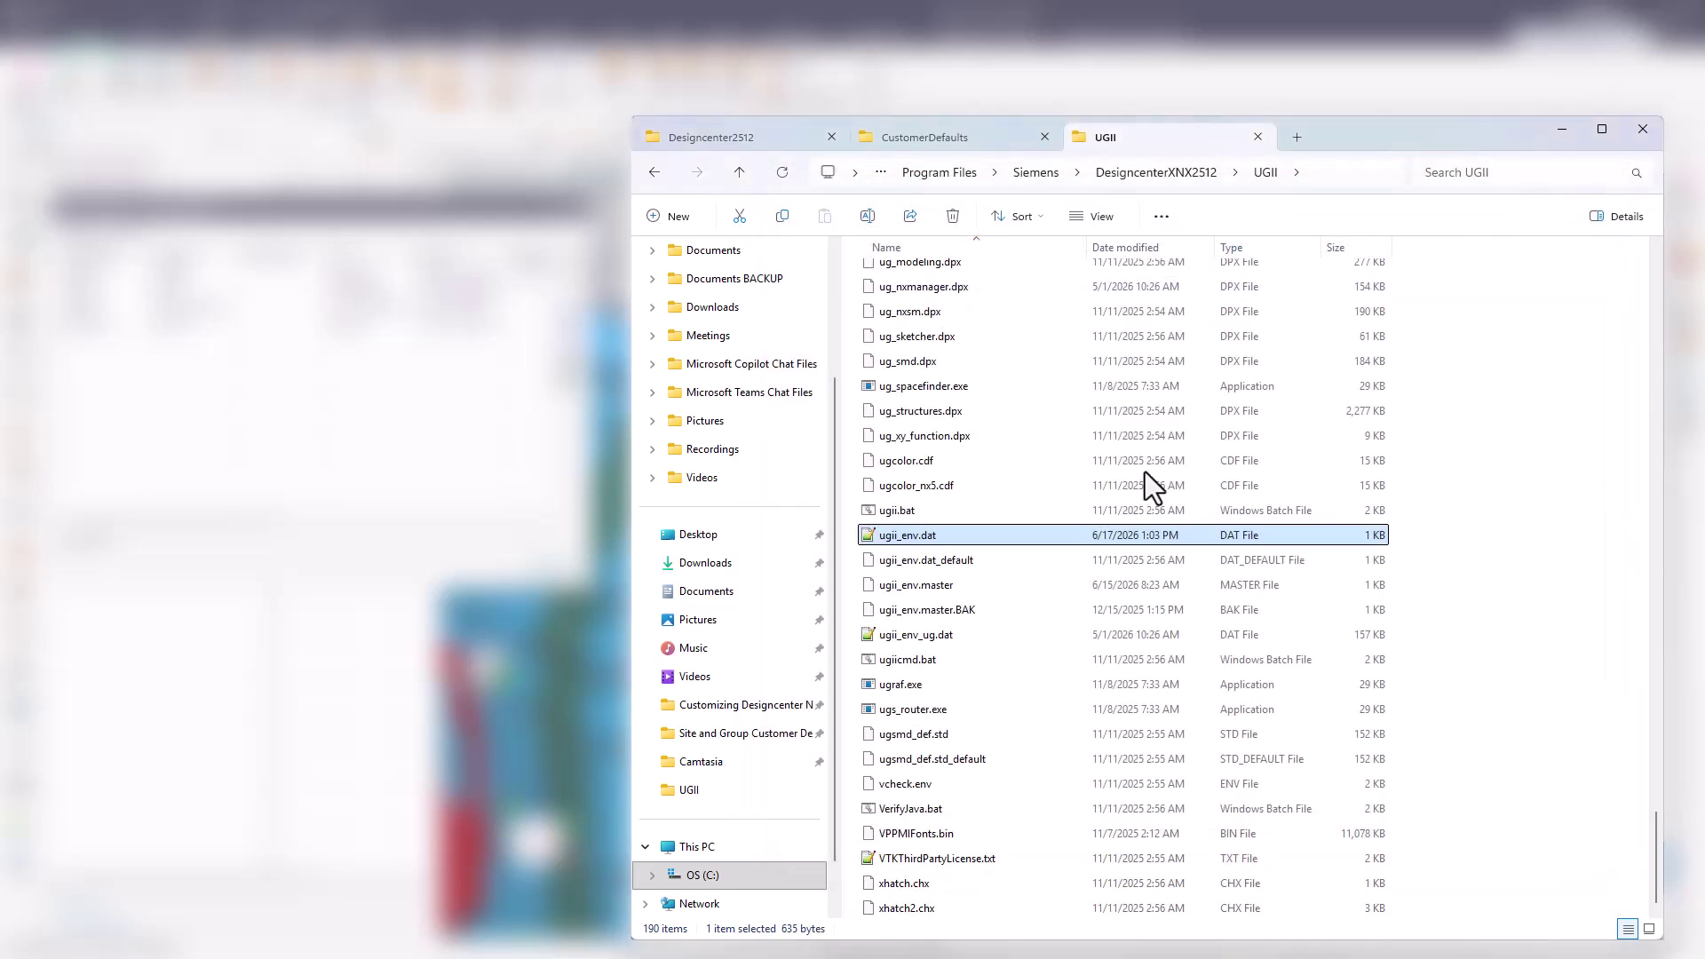
Copy ugii_env.dat from the UGII folder into the C:\CustomerDefaults folder
right_click(972, 536)
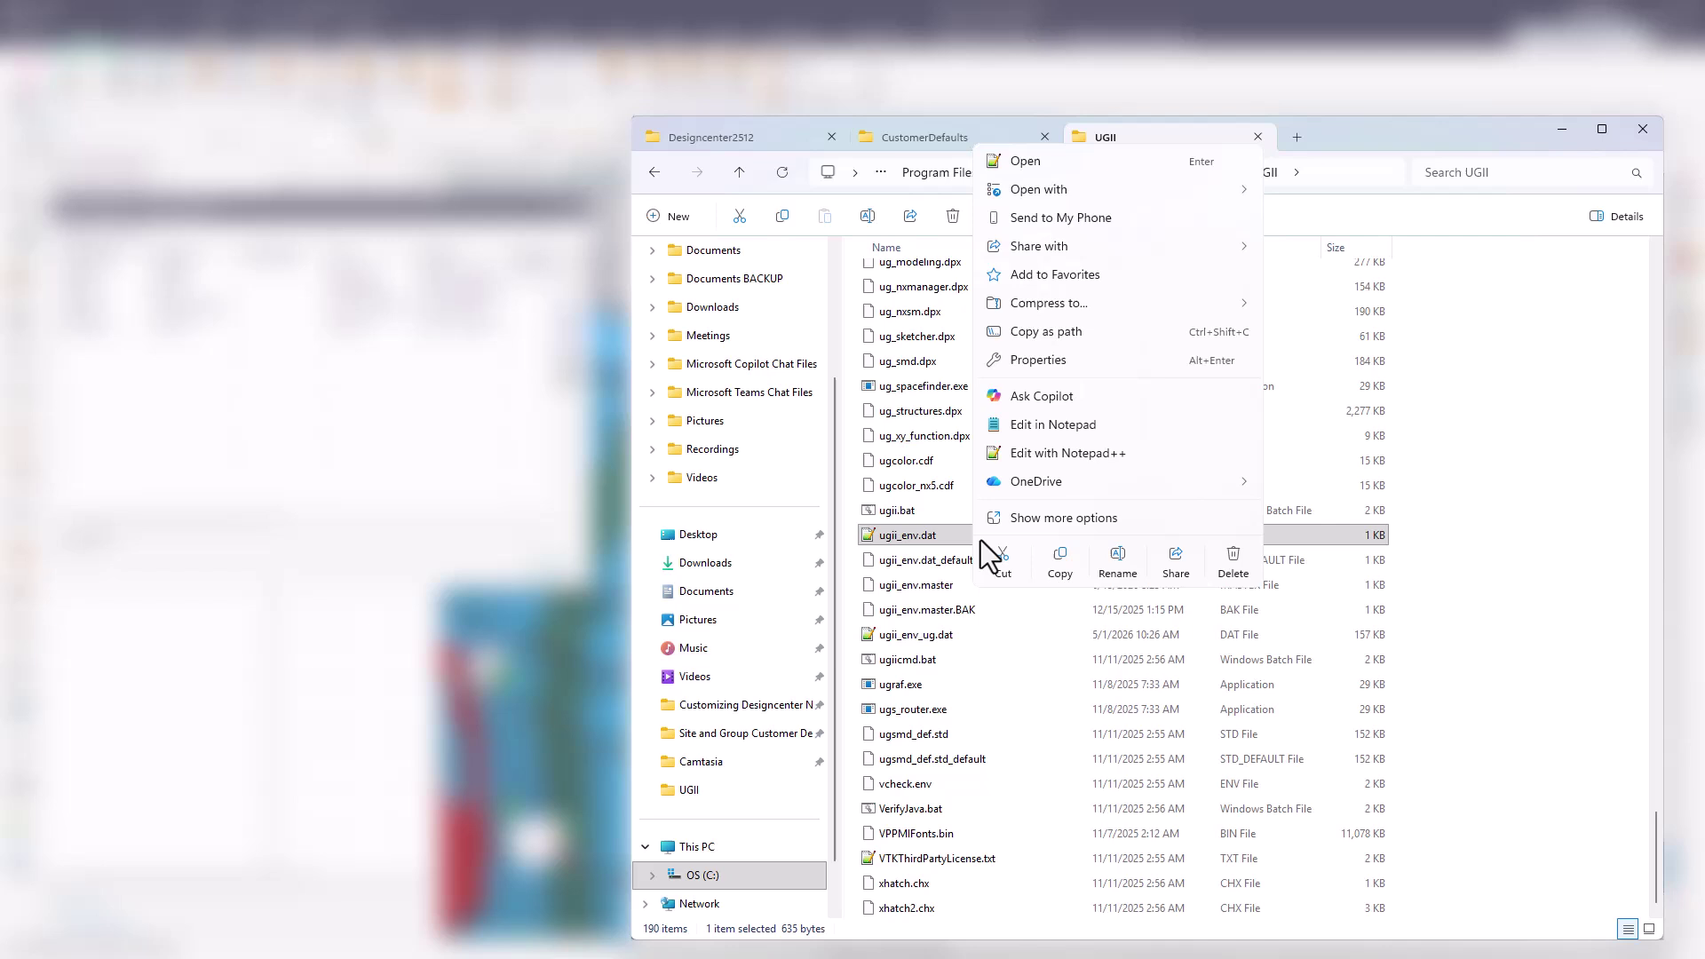
click(1059, 561)
click(981, 140)
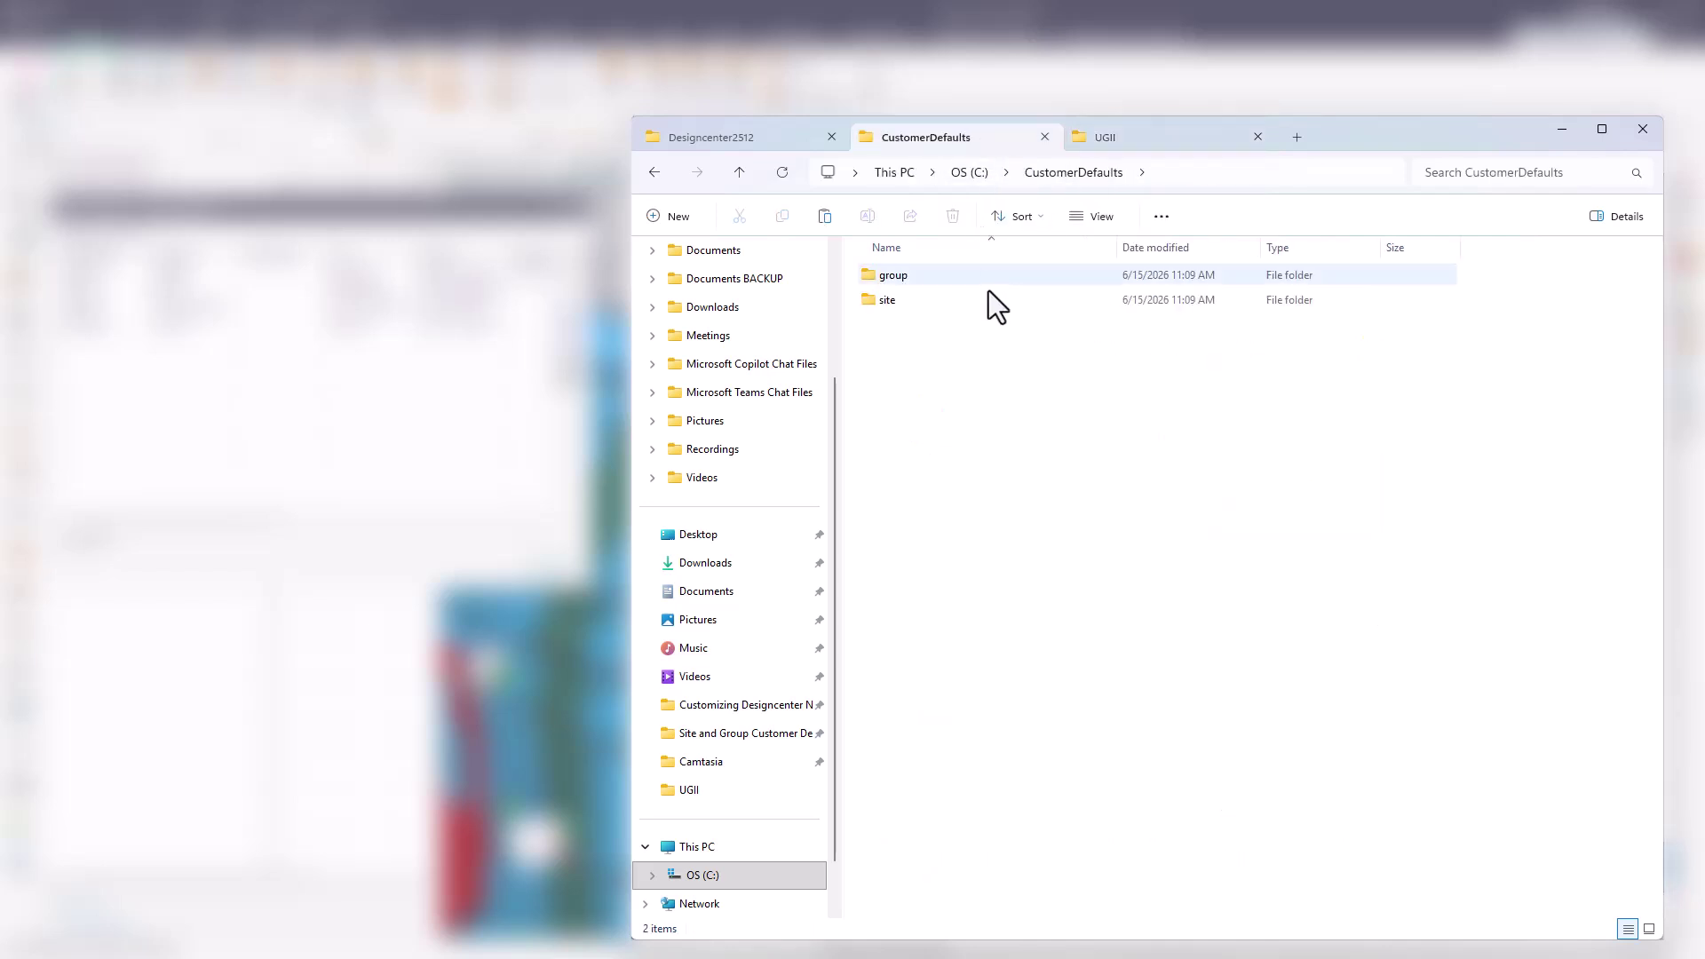
right_click(977, 426)
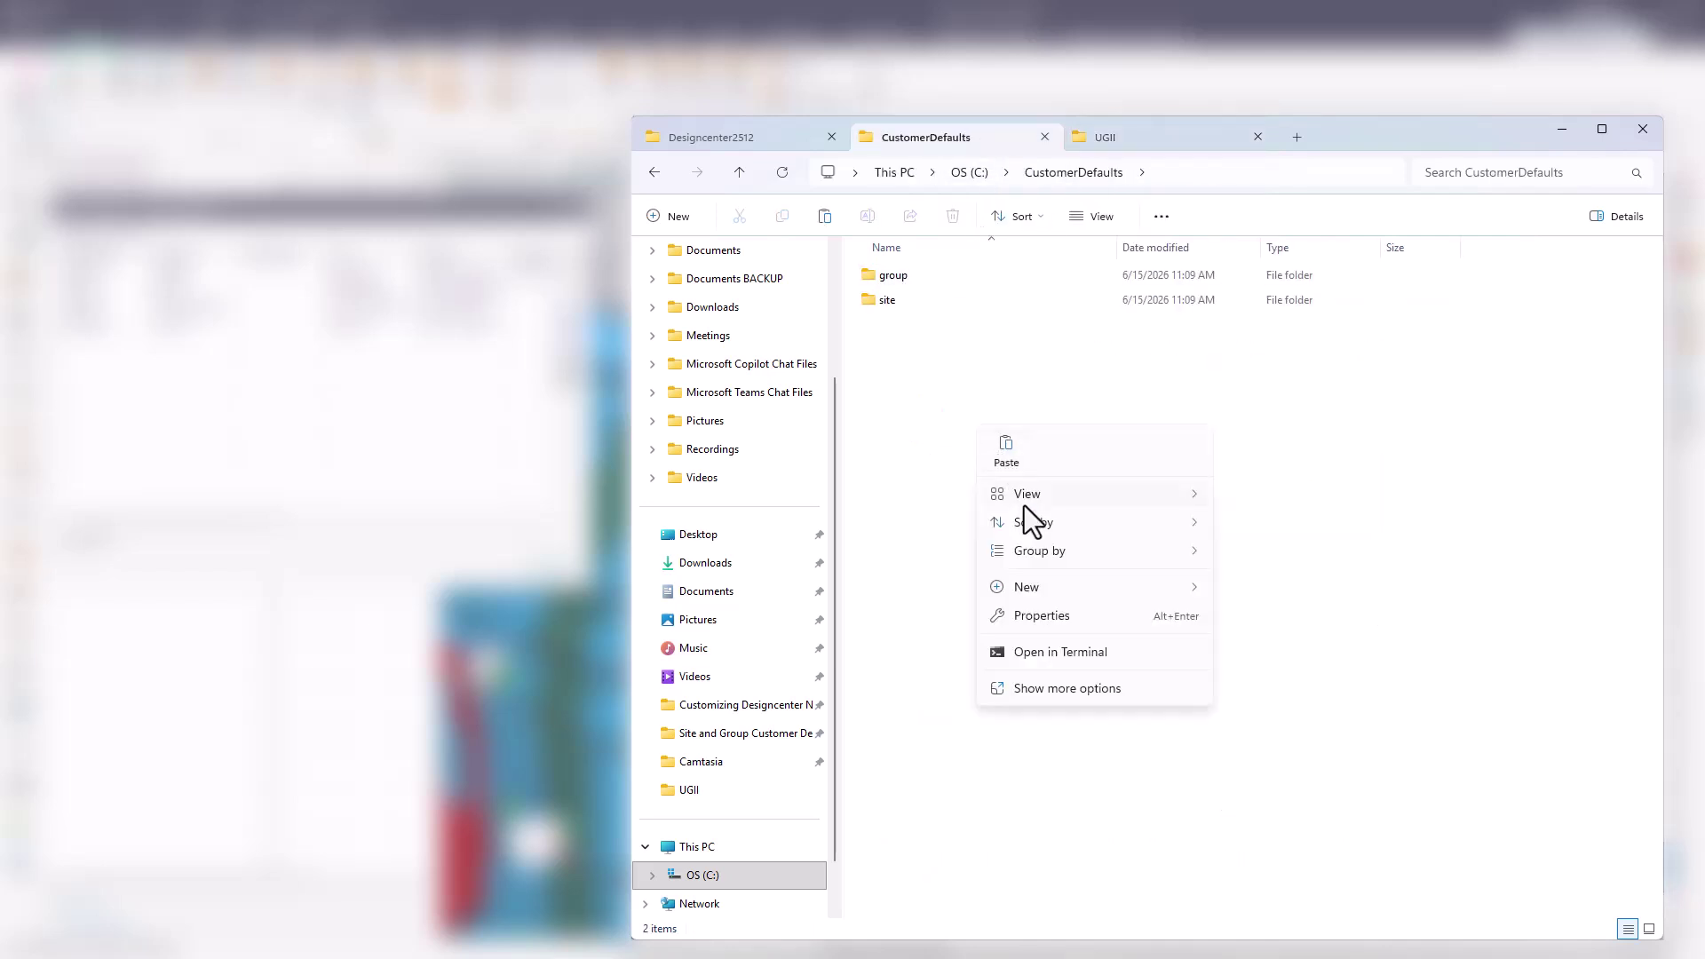
click(1007, 451)
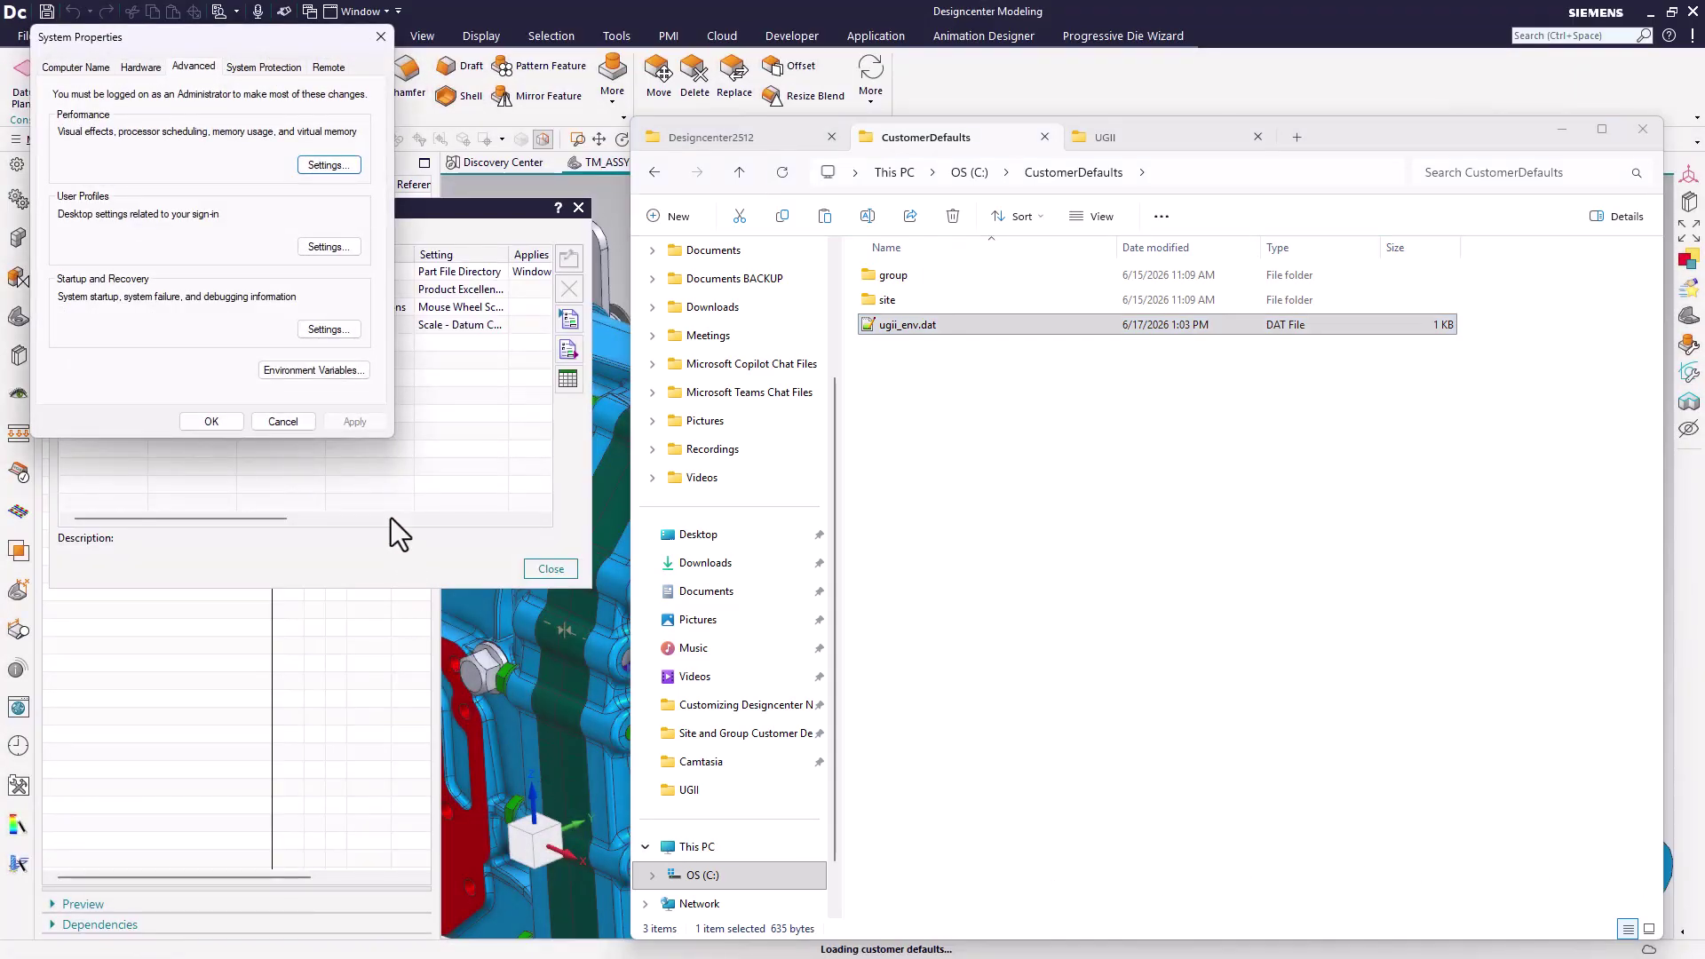
Start a new Windows system environment variable named UGII_ENV_FILE
click(299, 367)
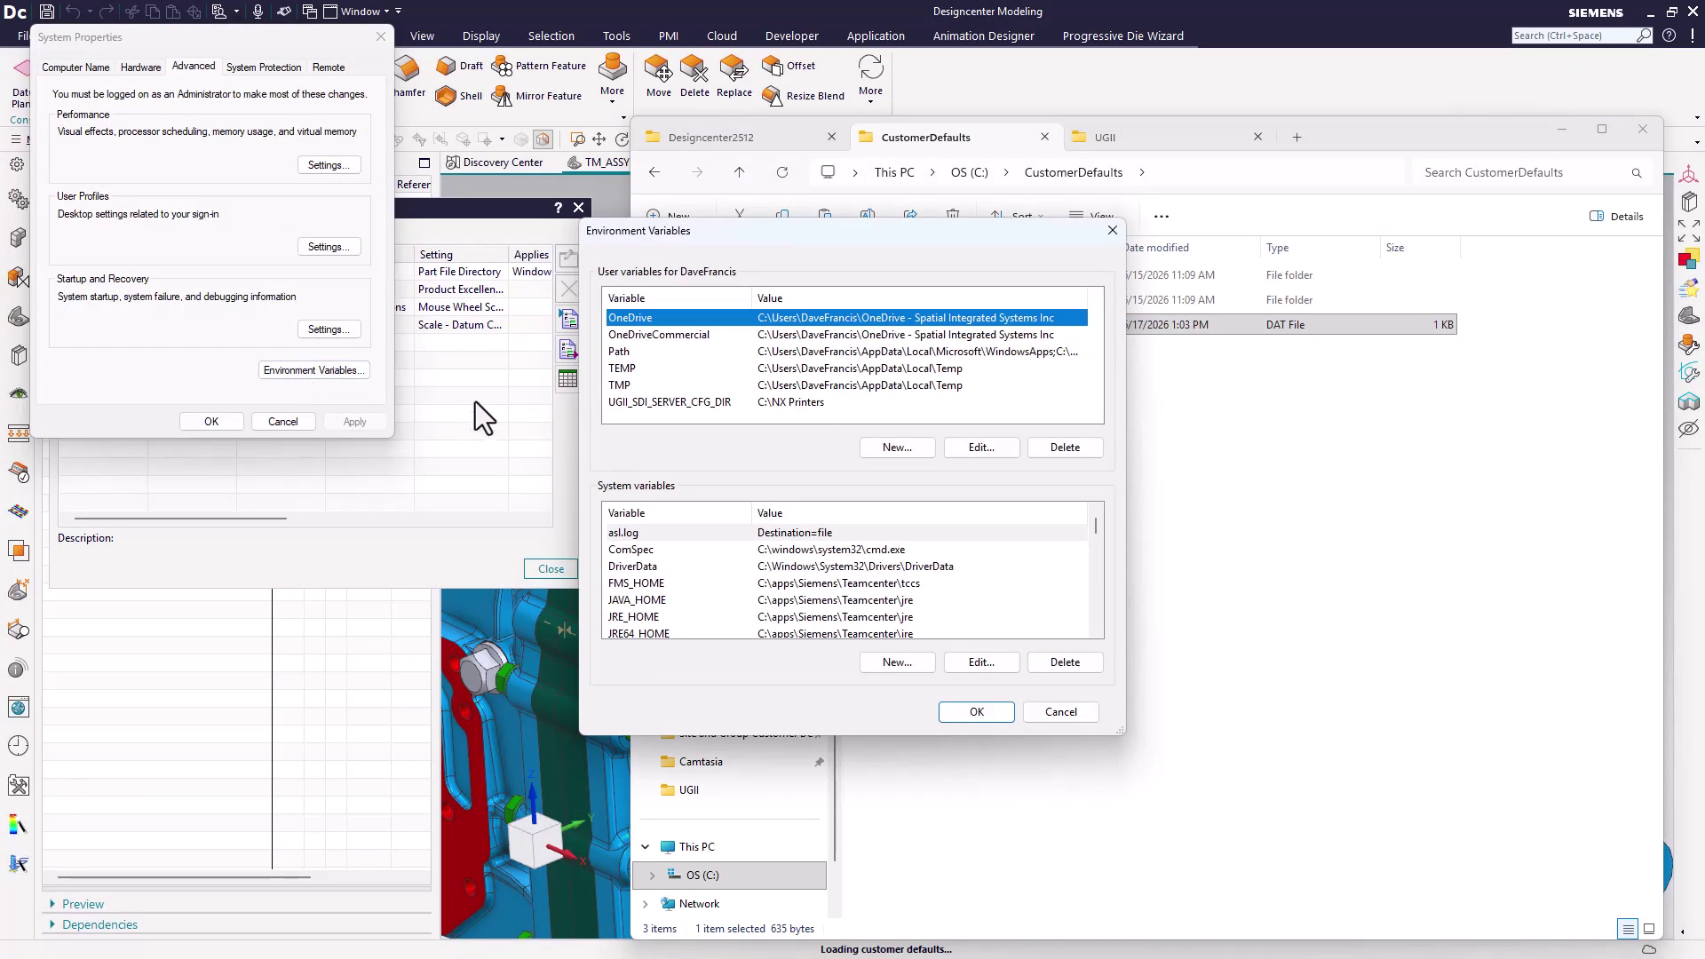
click(872, 664)
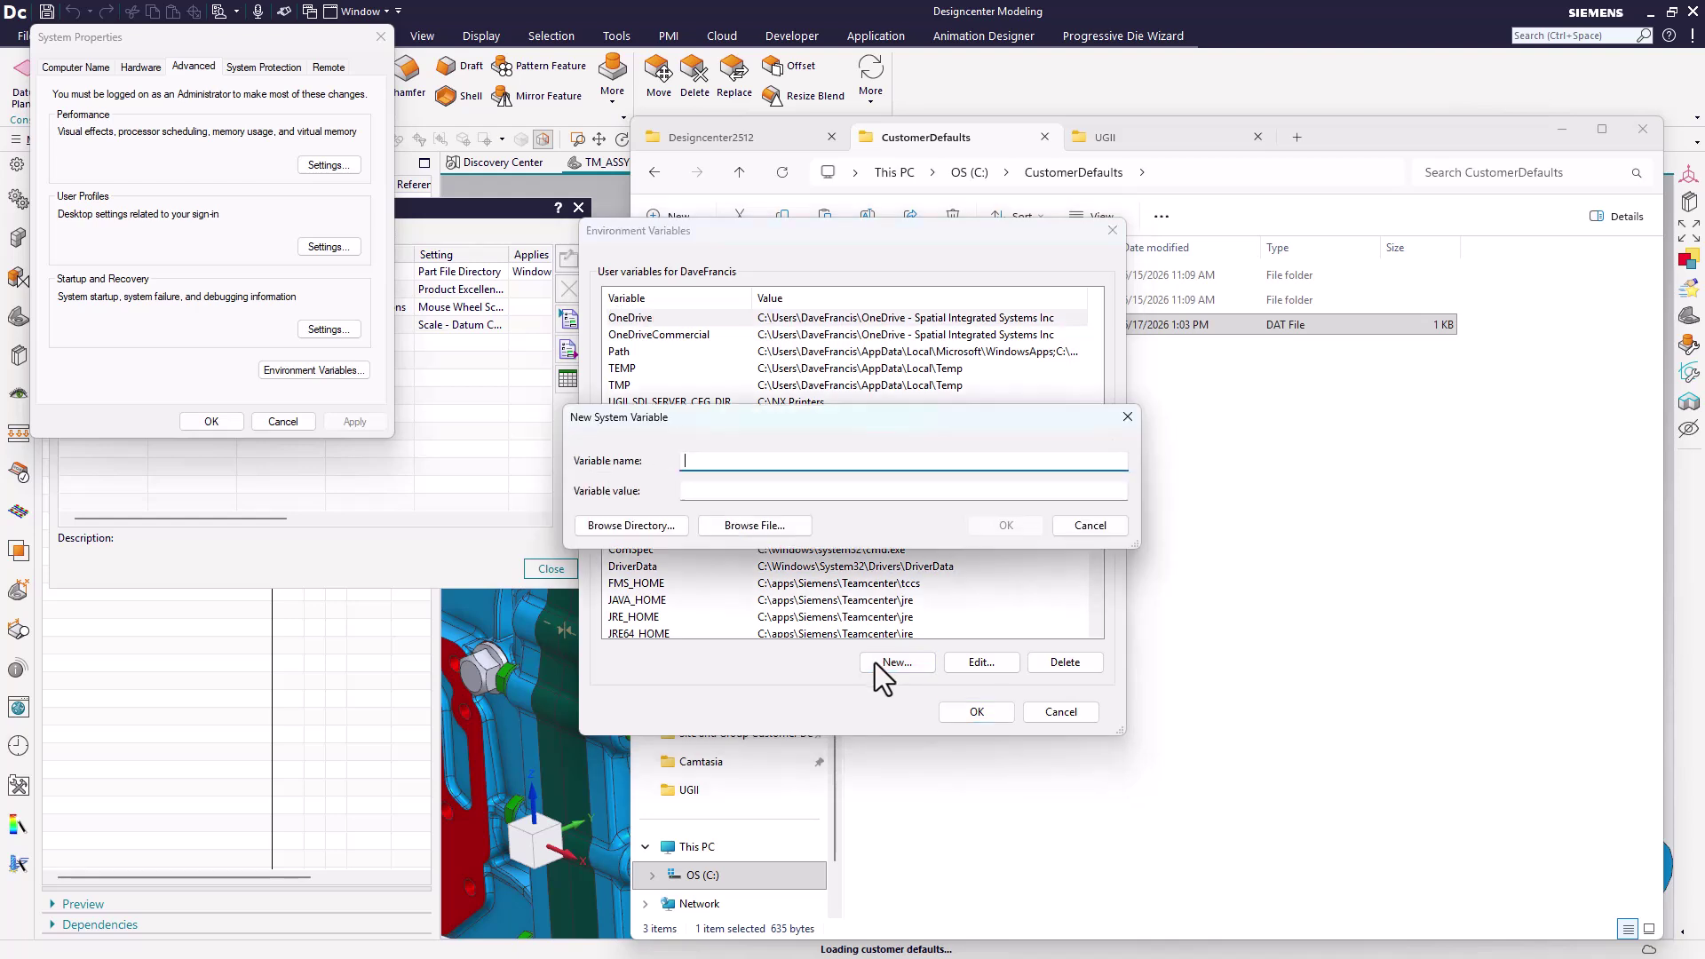
text(UGII_ENV_FILE)
key(Tab)
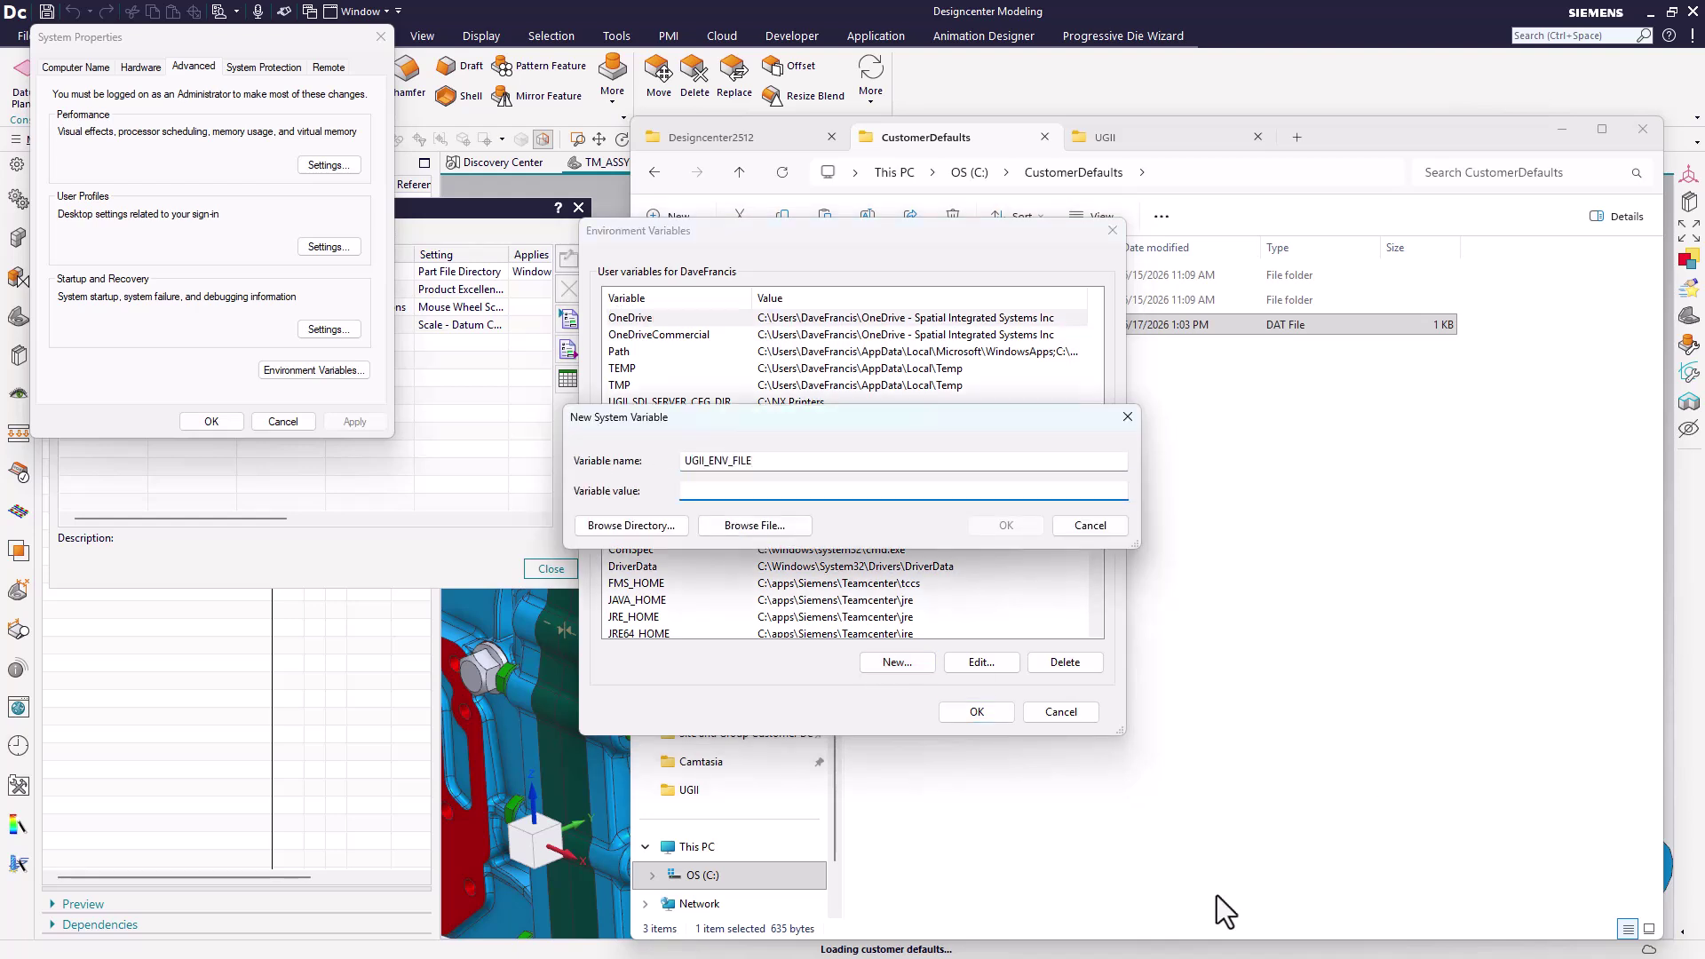
Set the new variable's value to the CustomerDefaults folder on the C: drive and save the system property changes
click(643, 526)
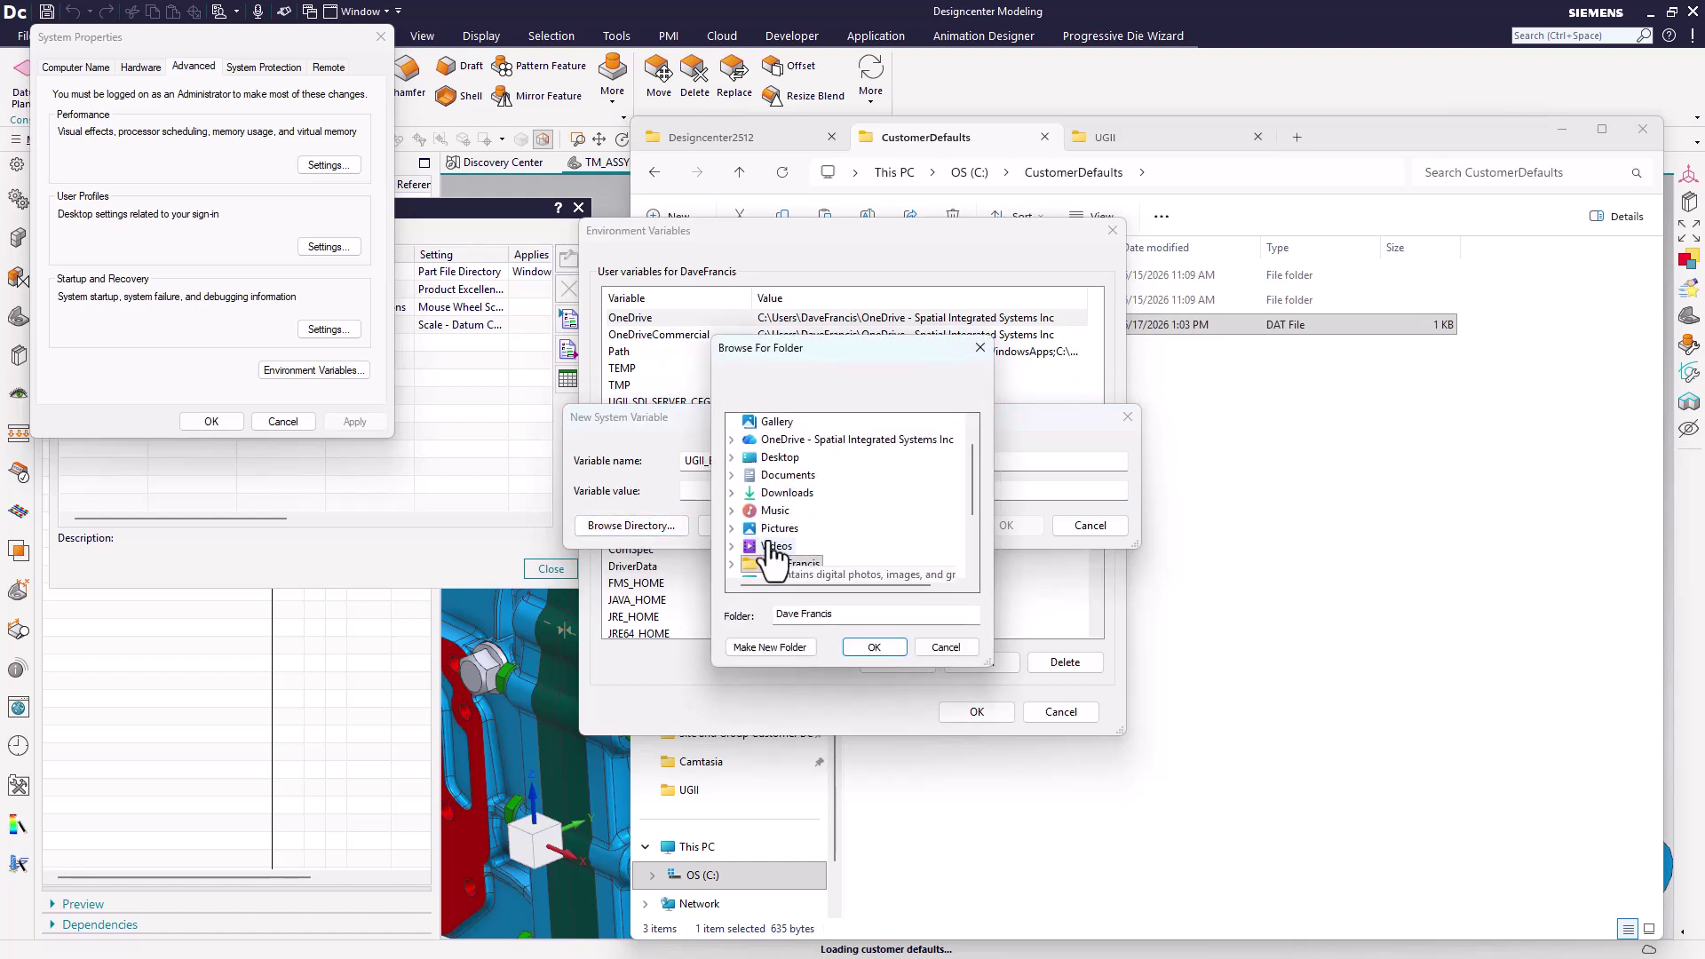
click(772, 576)
scroll(805, 486, down, 1)
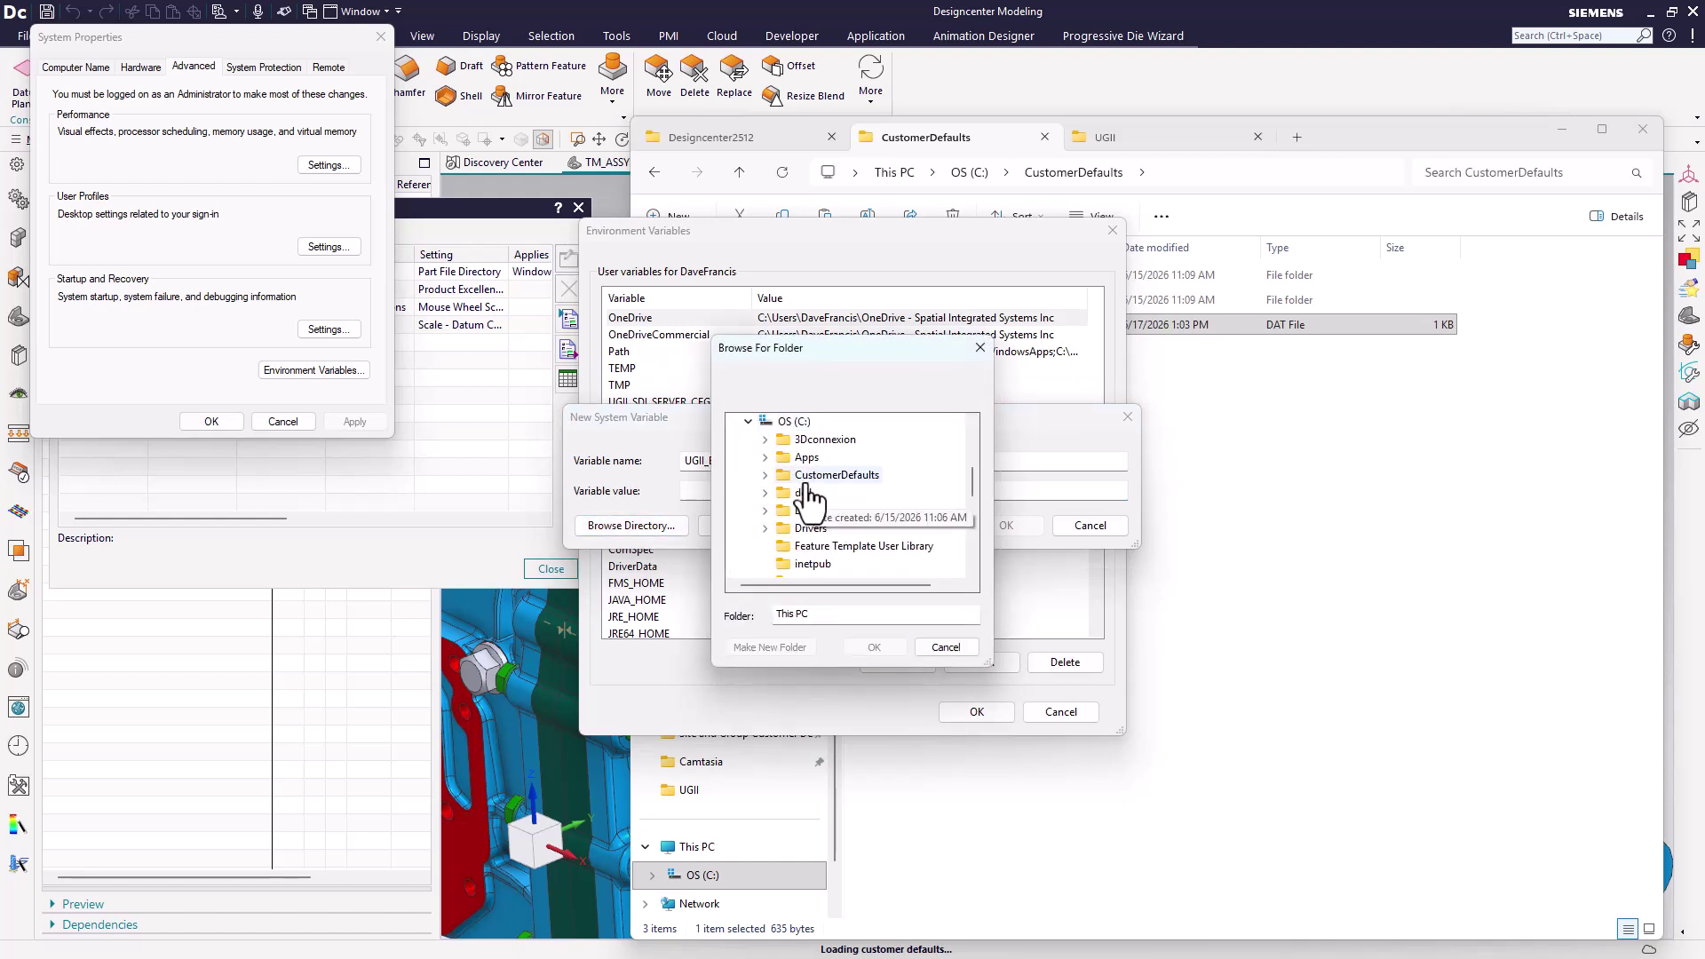
scroll(799, 493, down, 3)
scroll(794, 493, up, 2)
double_click(837, 422)
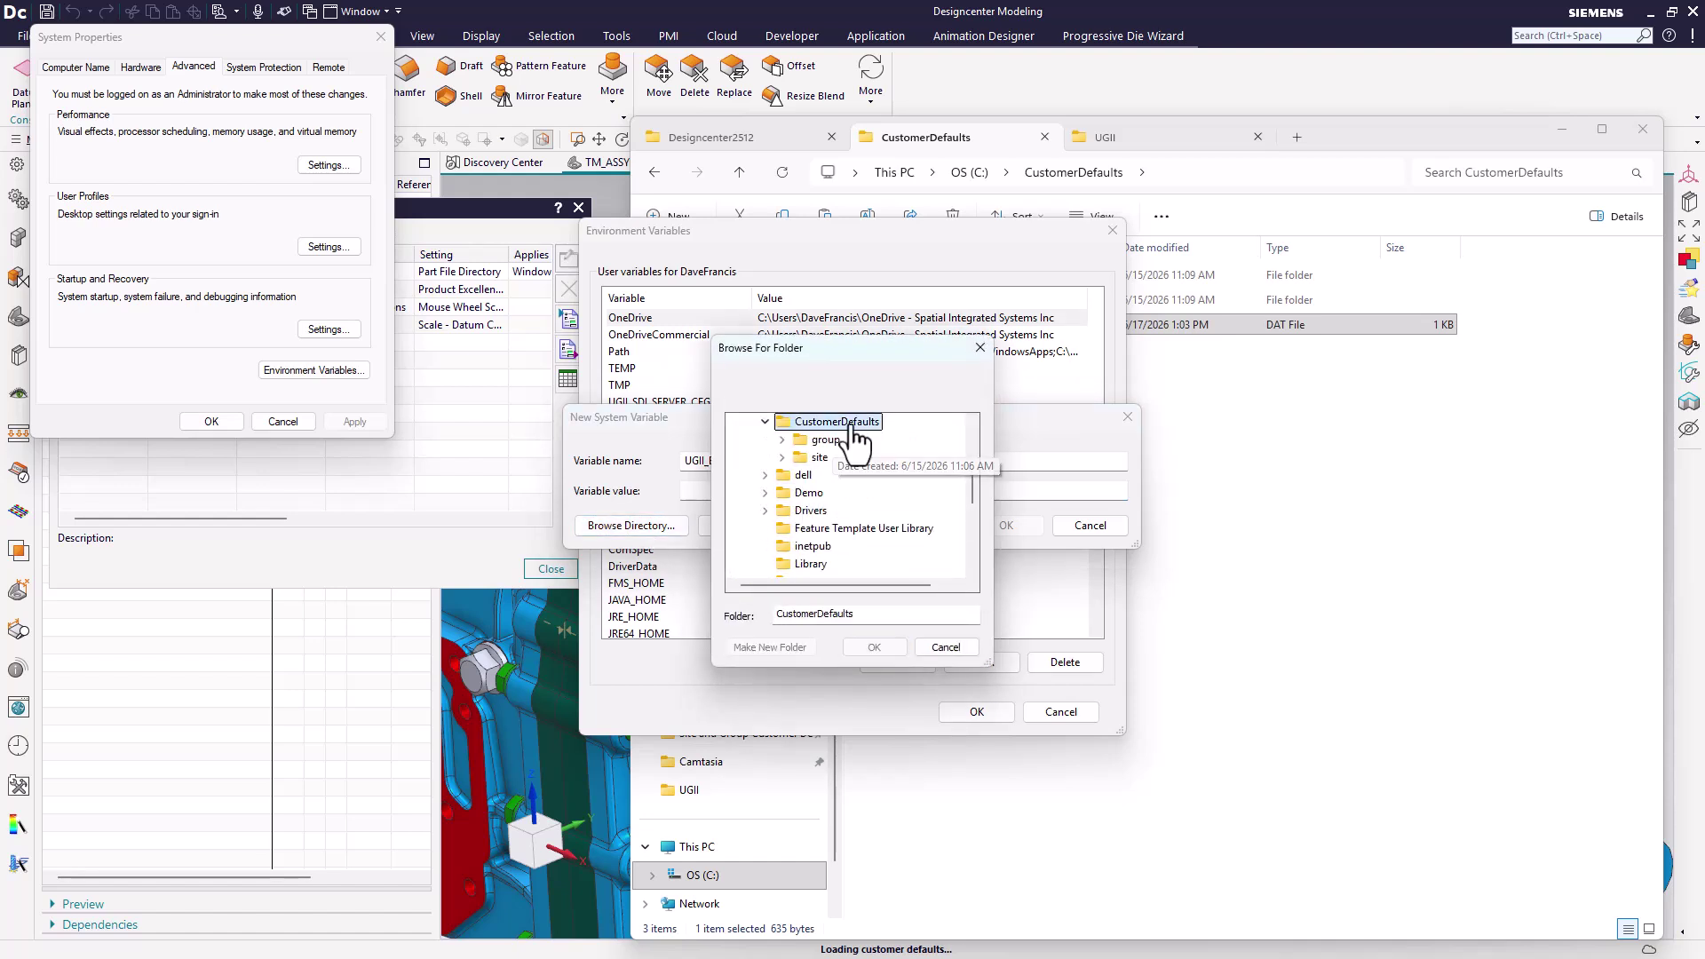
click(874, 647)
click(1006, 526)
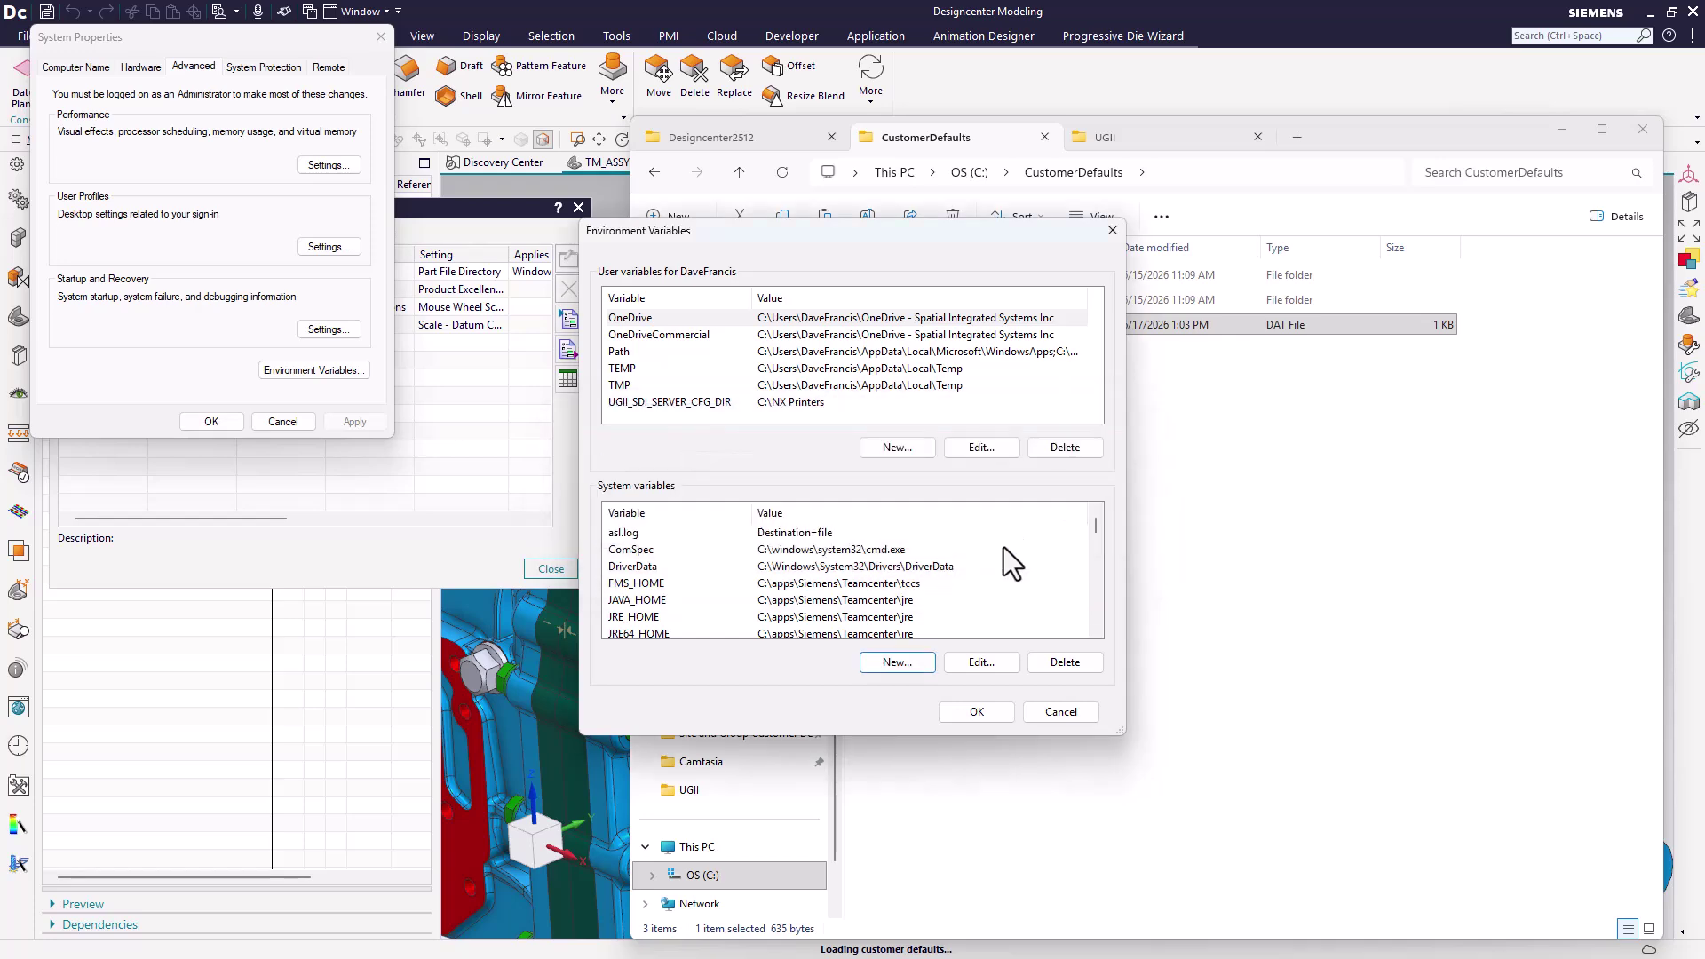
click(975, 712)
click(212, 421)
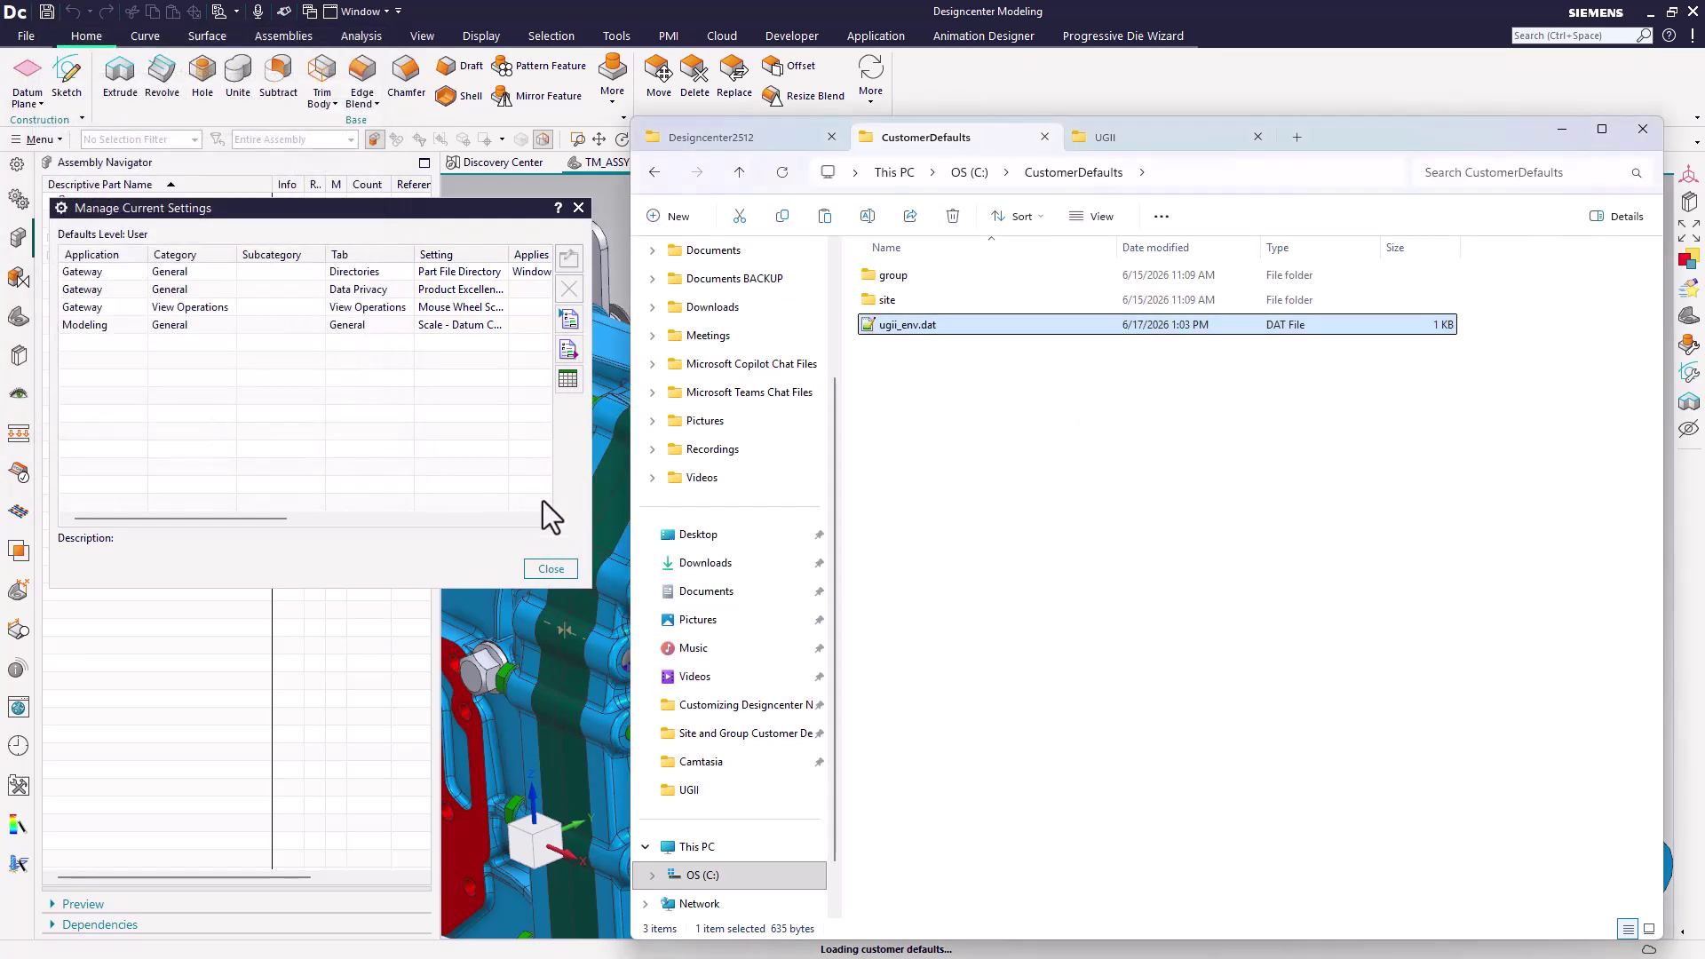
Close the current settings list and the Customer Defaults dialog, and exit Designcenter
click(550, 568)
click(689, 760)
click(26, 36)
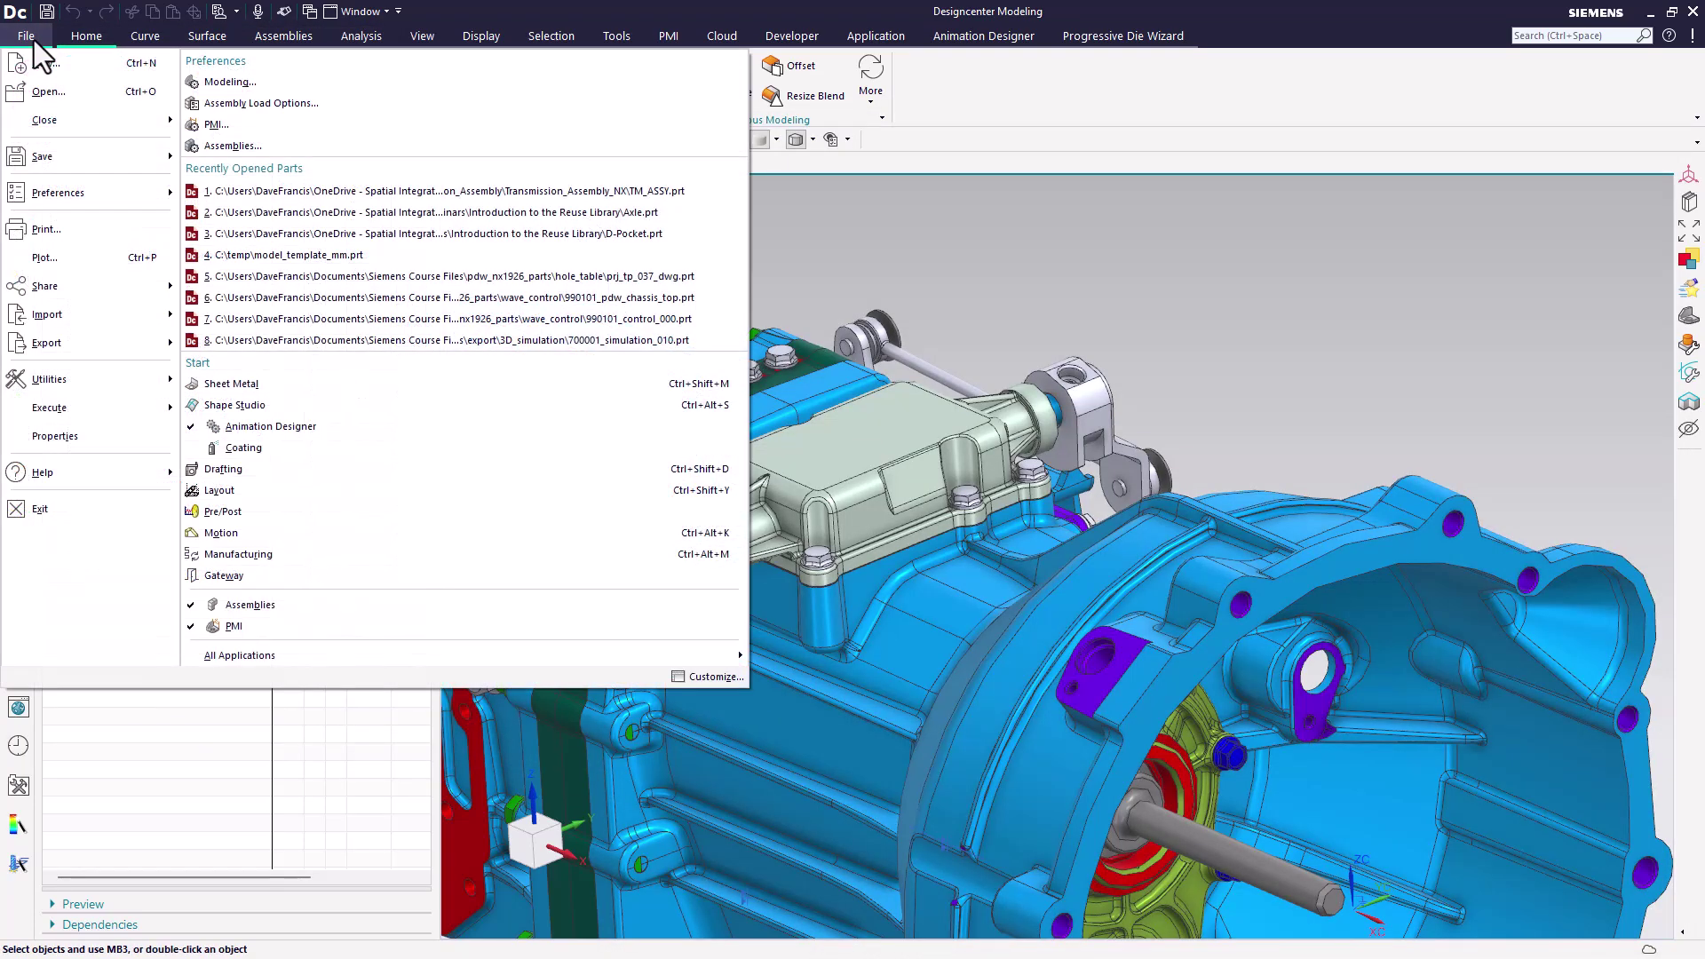
click(99, 508)
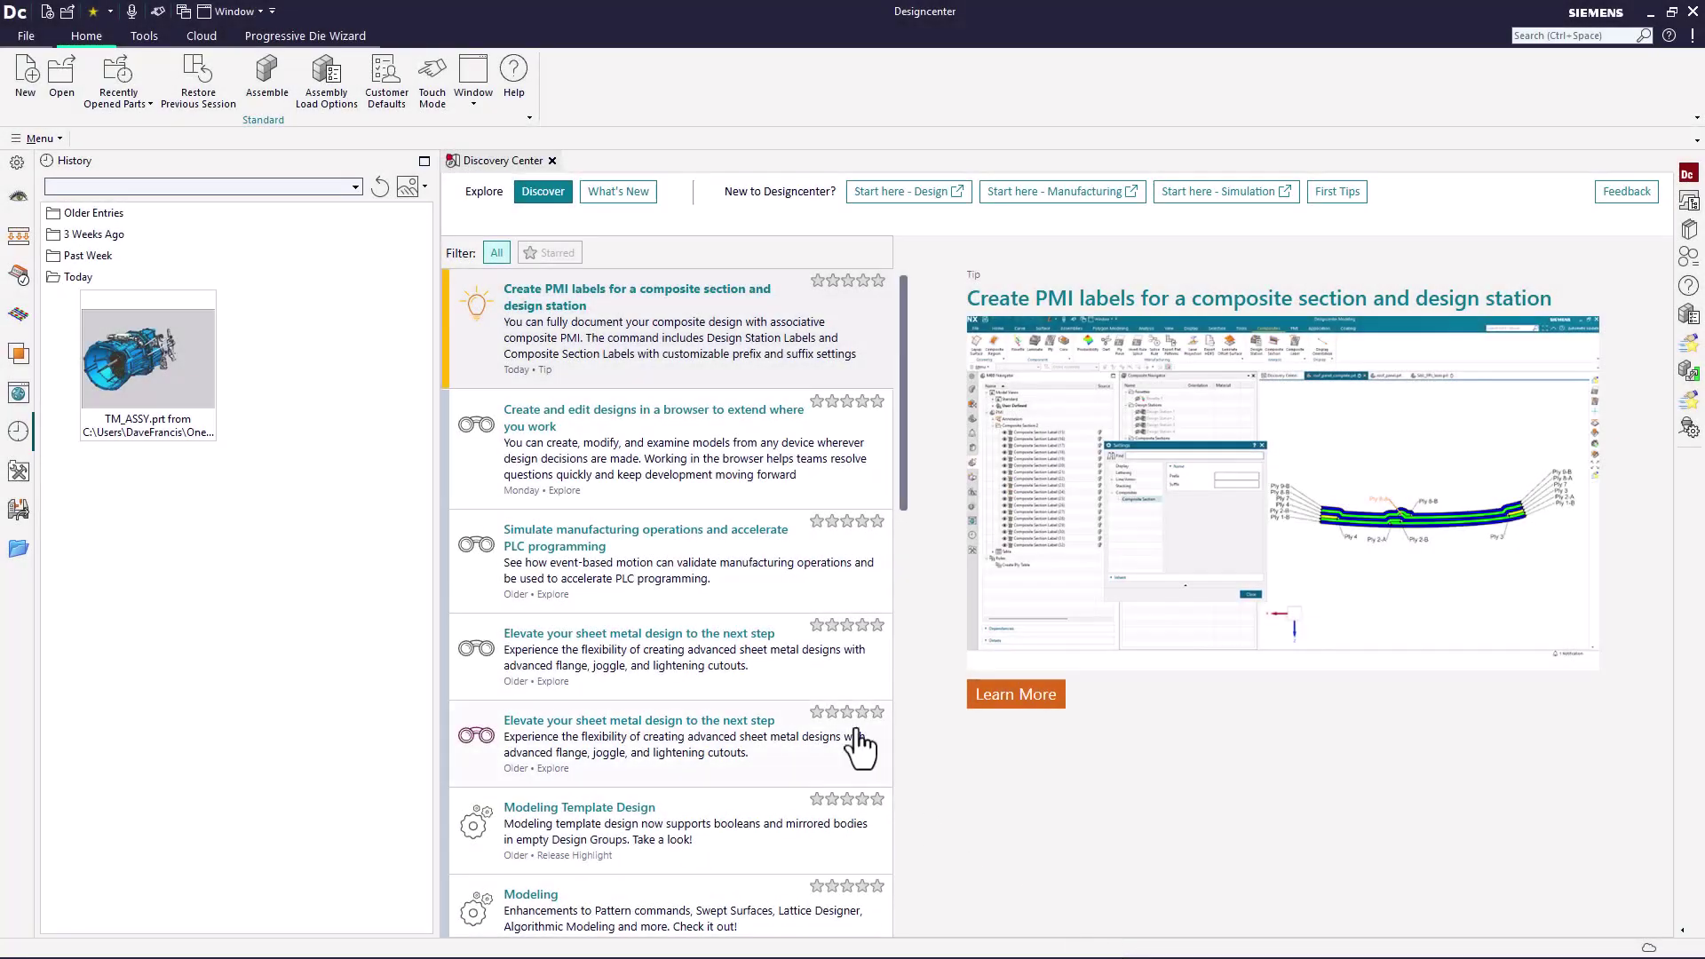
Open Customer Defaults in the restarted Designcenter and set the defaults level to Site
click(387, 85)
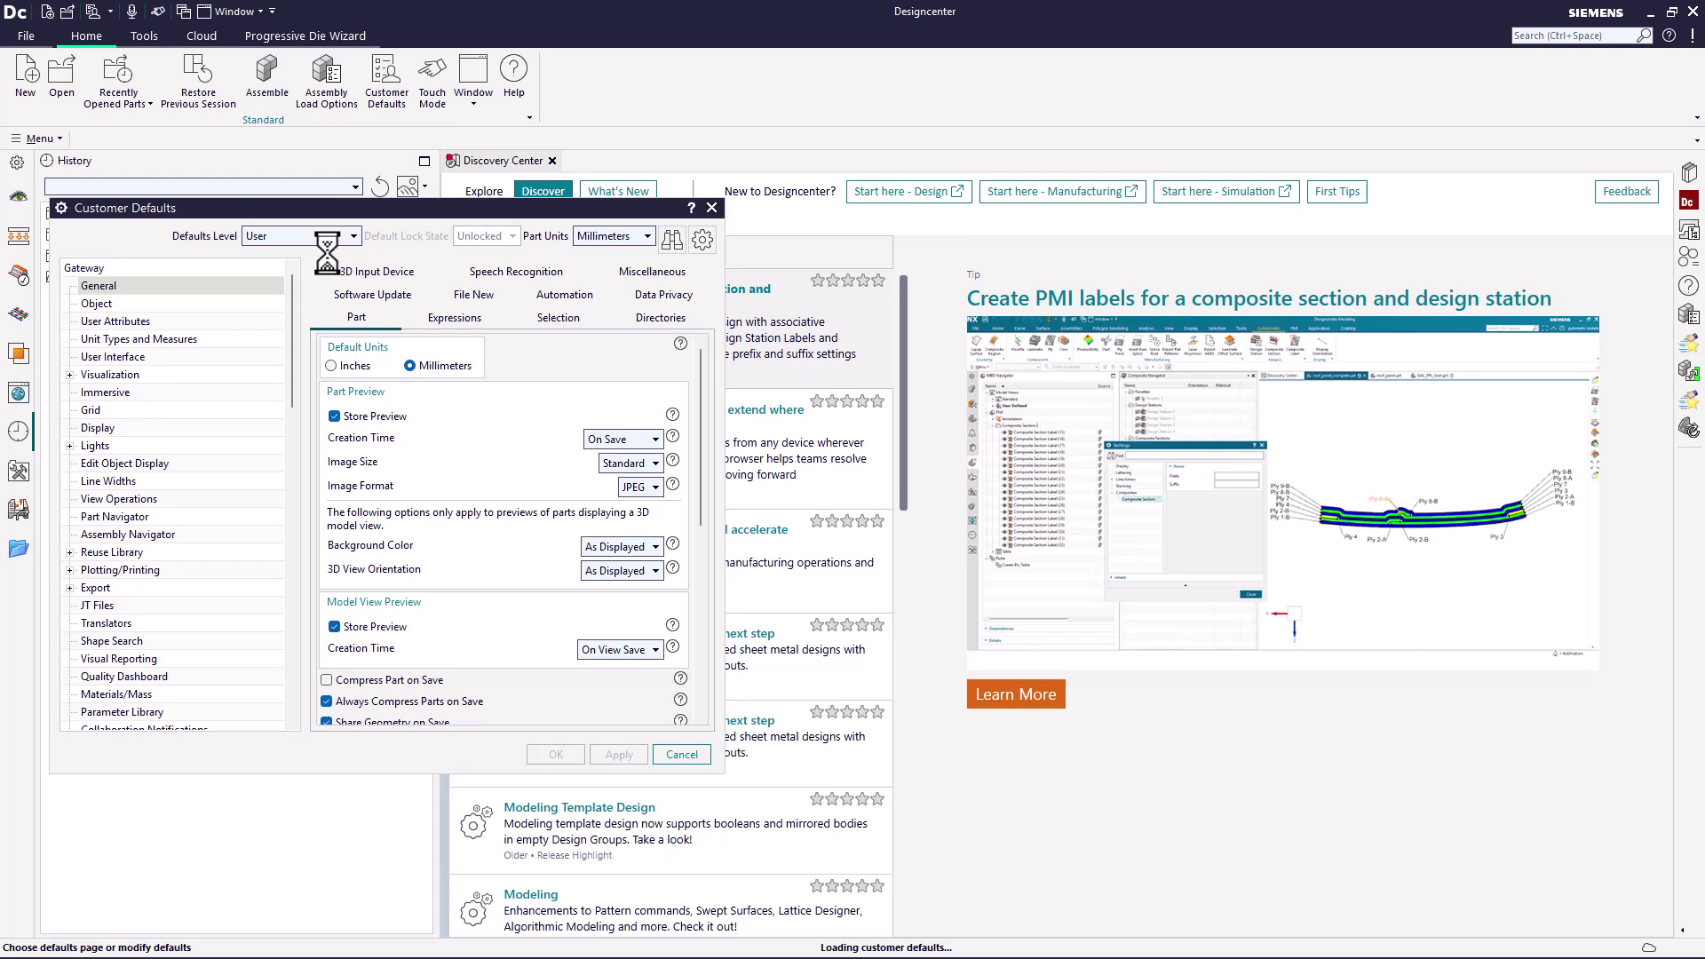
click(330, 238)
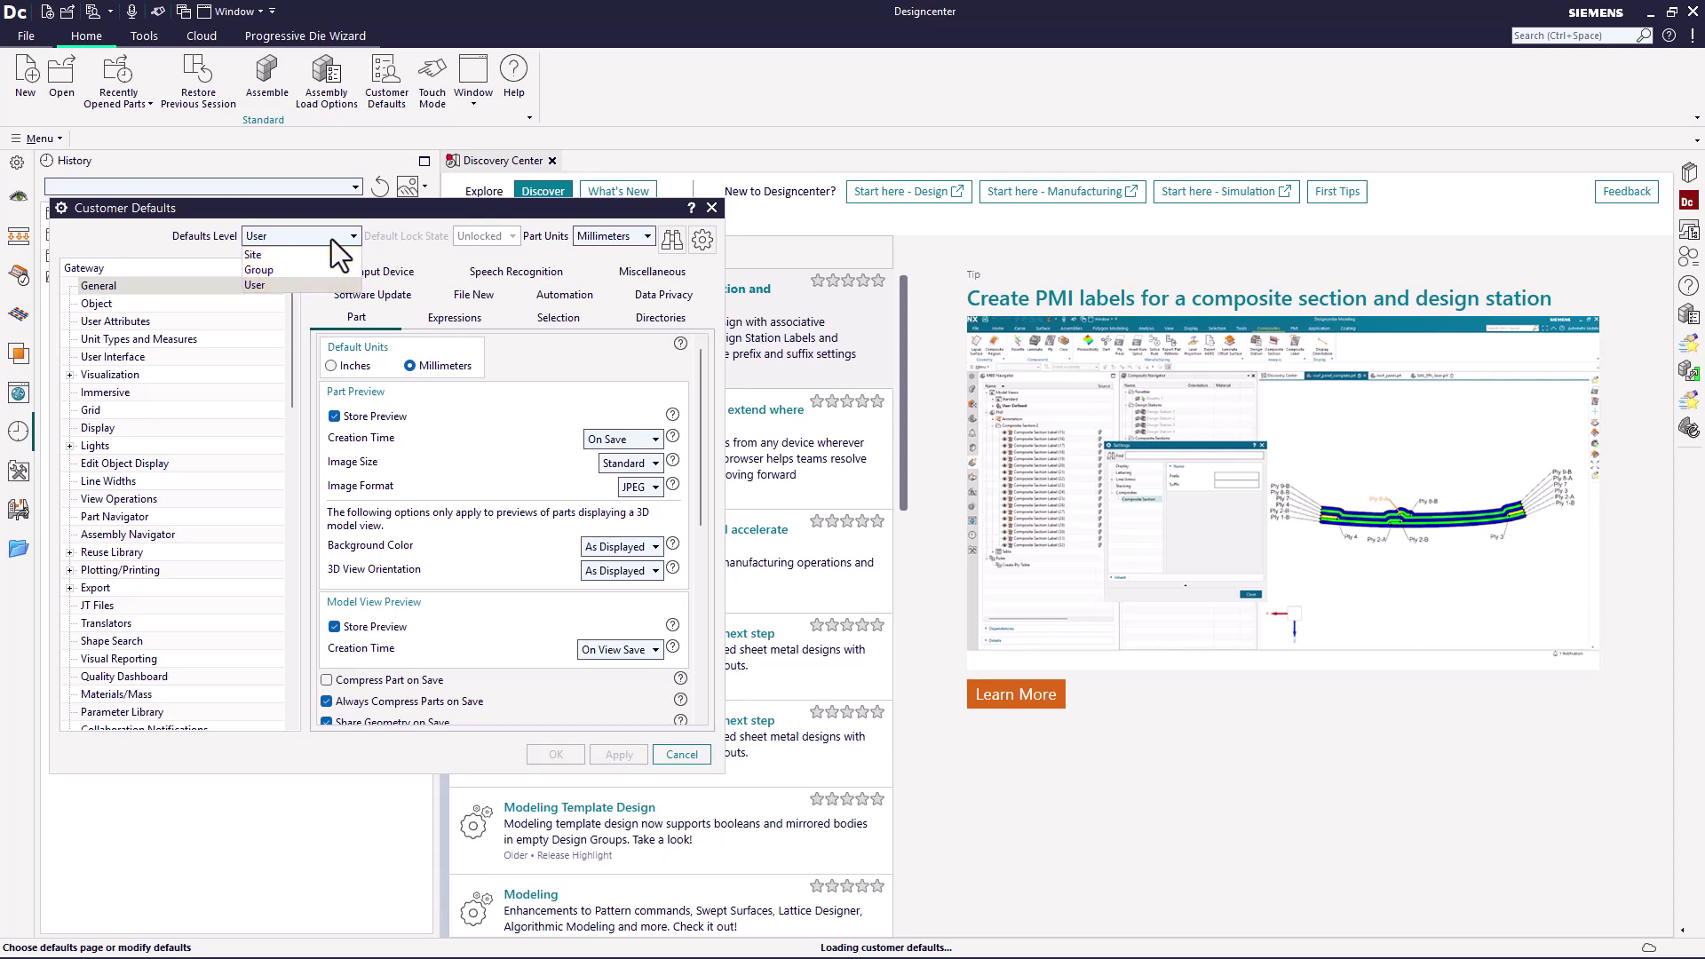
click(310, 256)
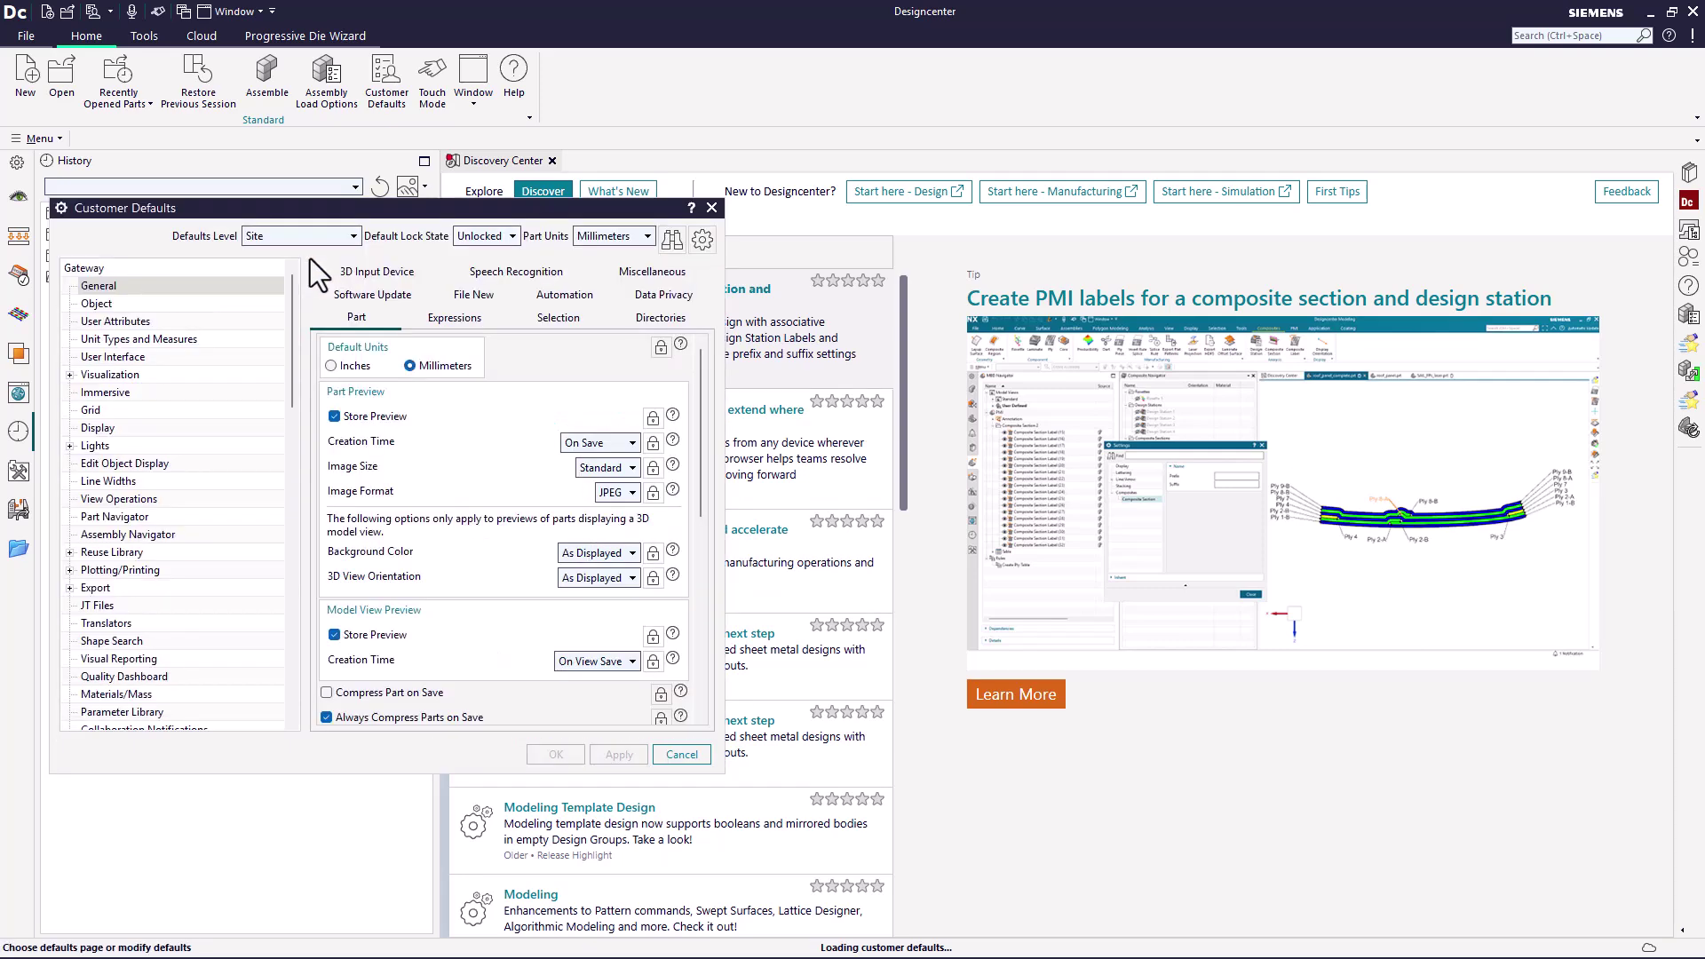
Check the Default Lock State options and lock the Default Units setting under Gateway General
click(512, 236)
click(660, 346)
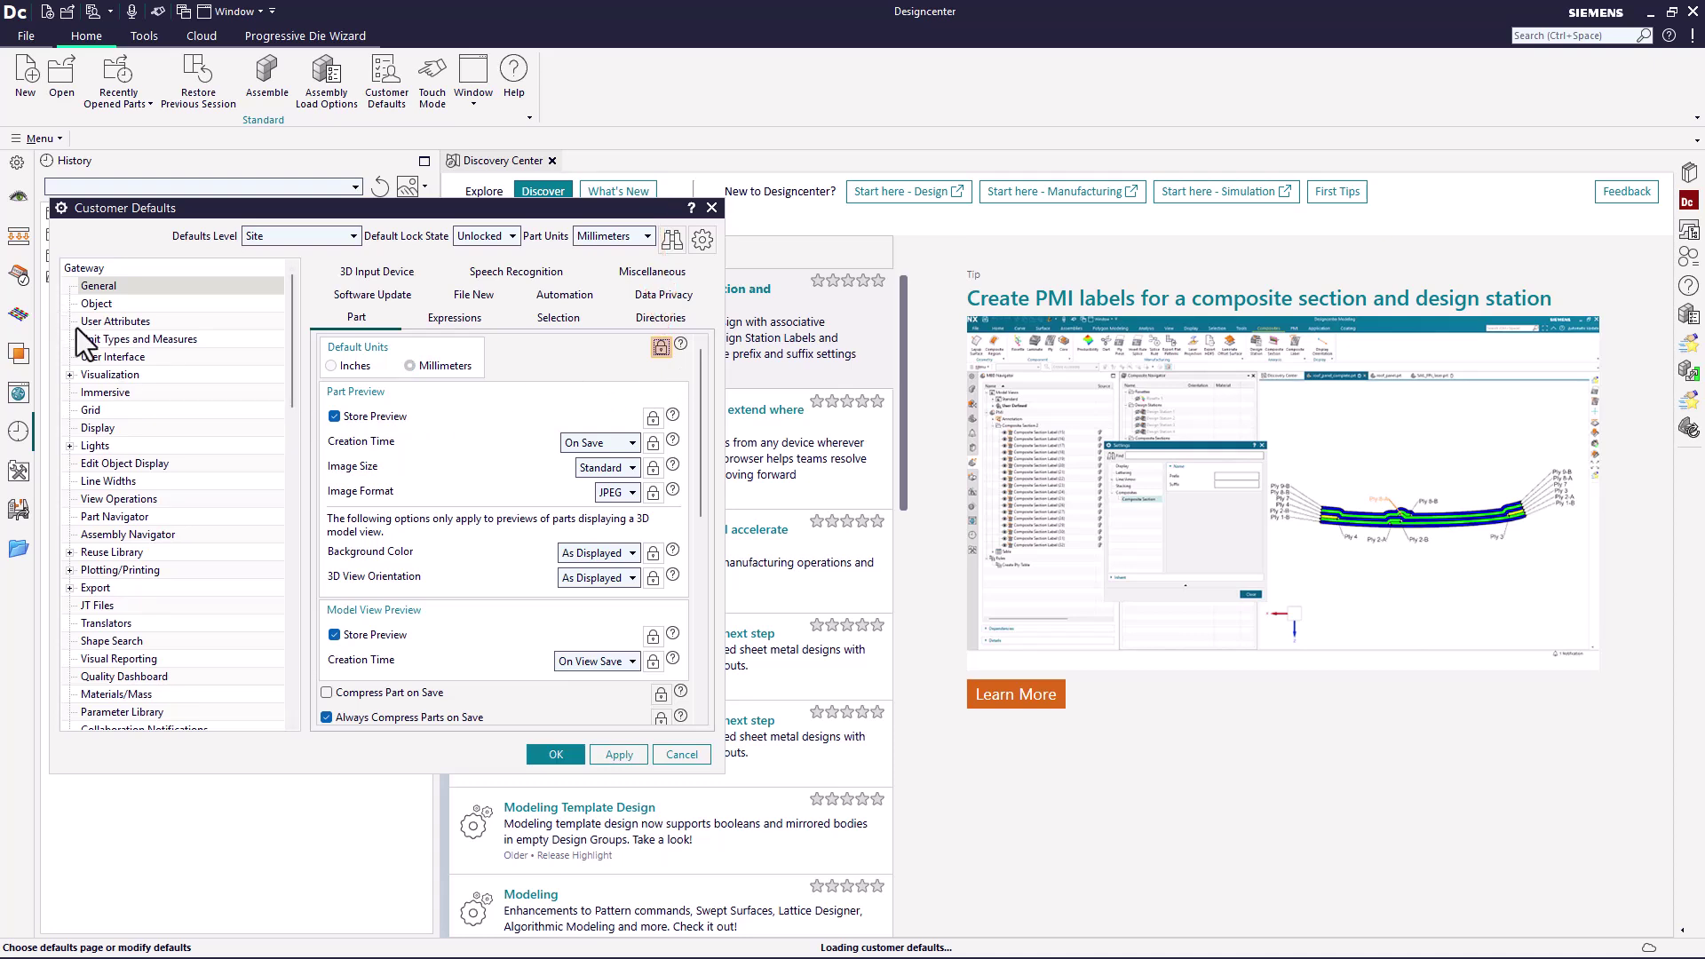
Under Assemblies Site Standards, name the model reference set SOLIDS and set its contents to Solids Priority
scroll(78, 337, down, 3)
scroll(98, 646, down, 2)
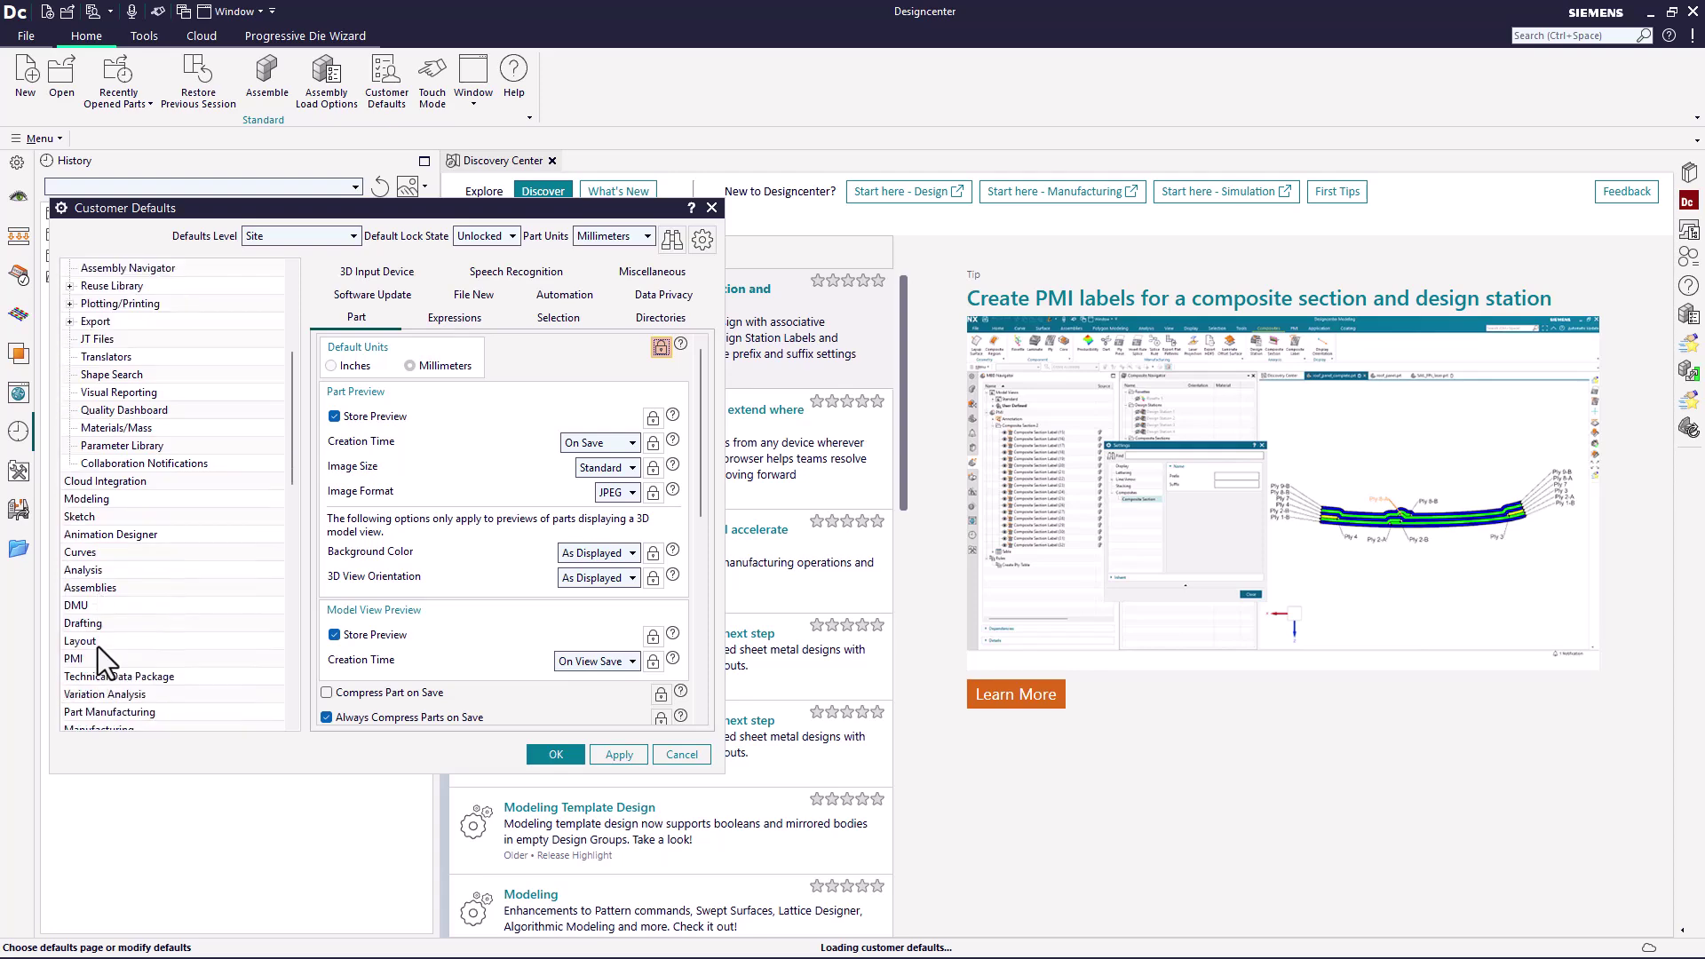
click(93, 588)
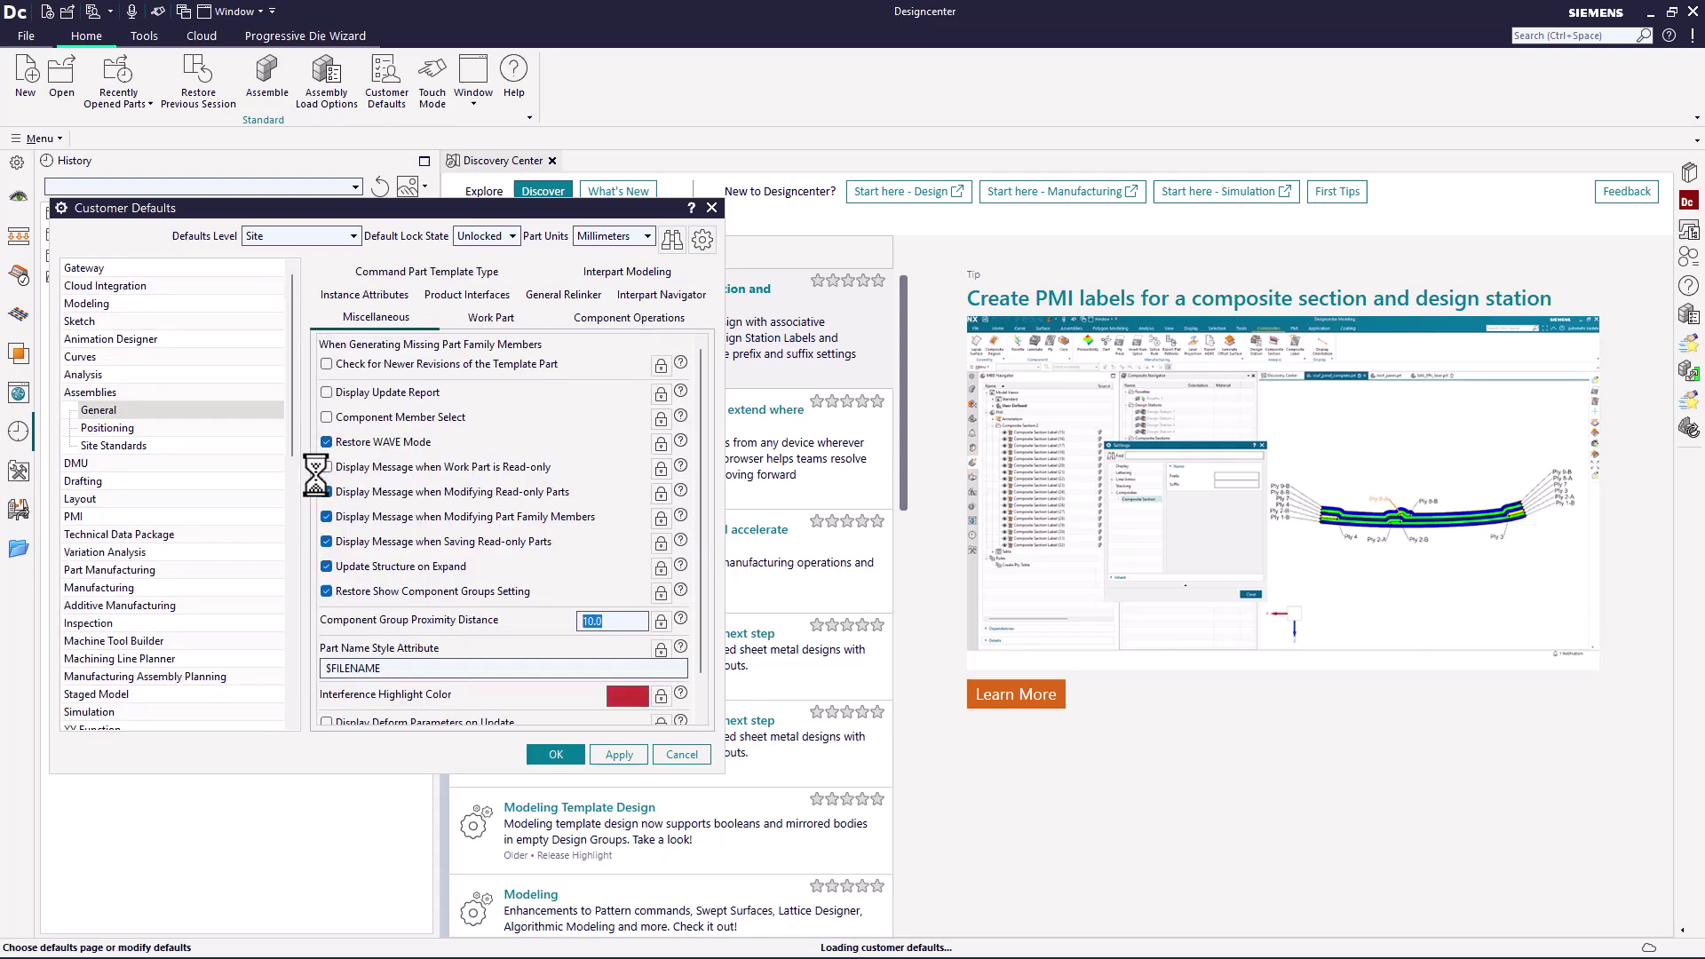
click(178, 445)
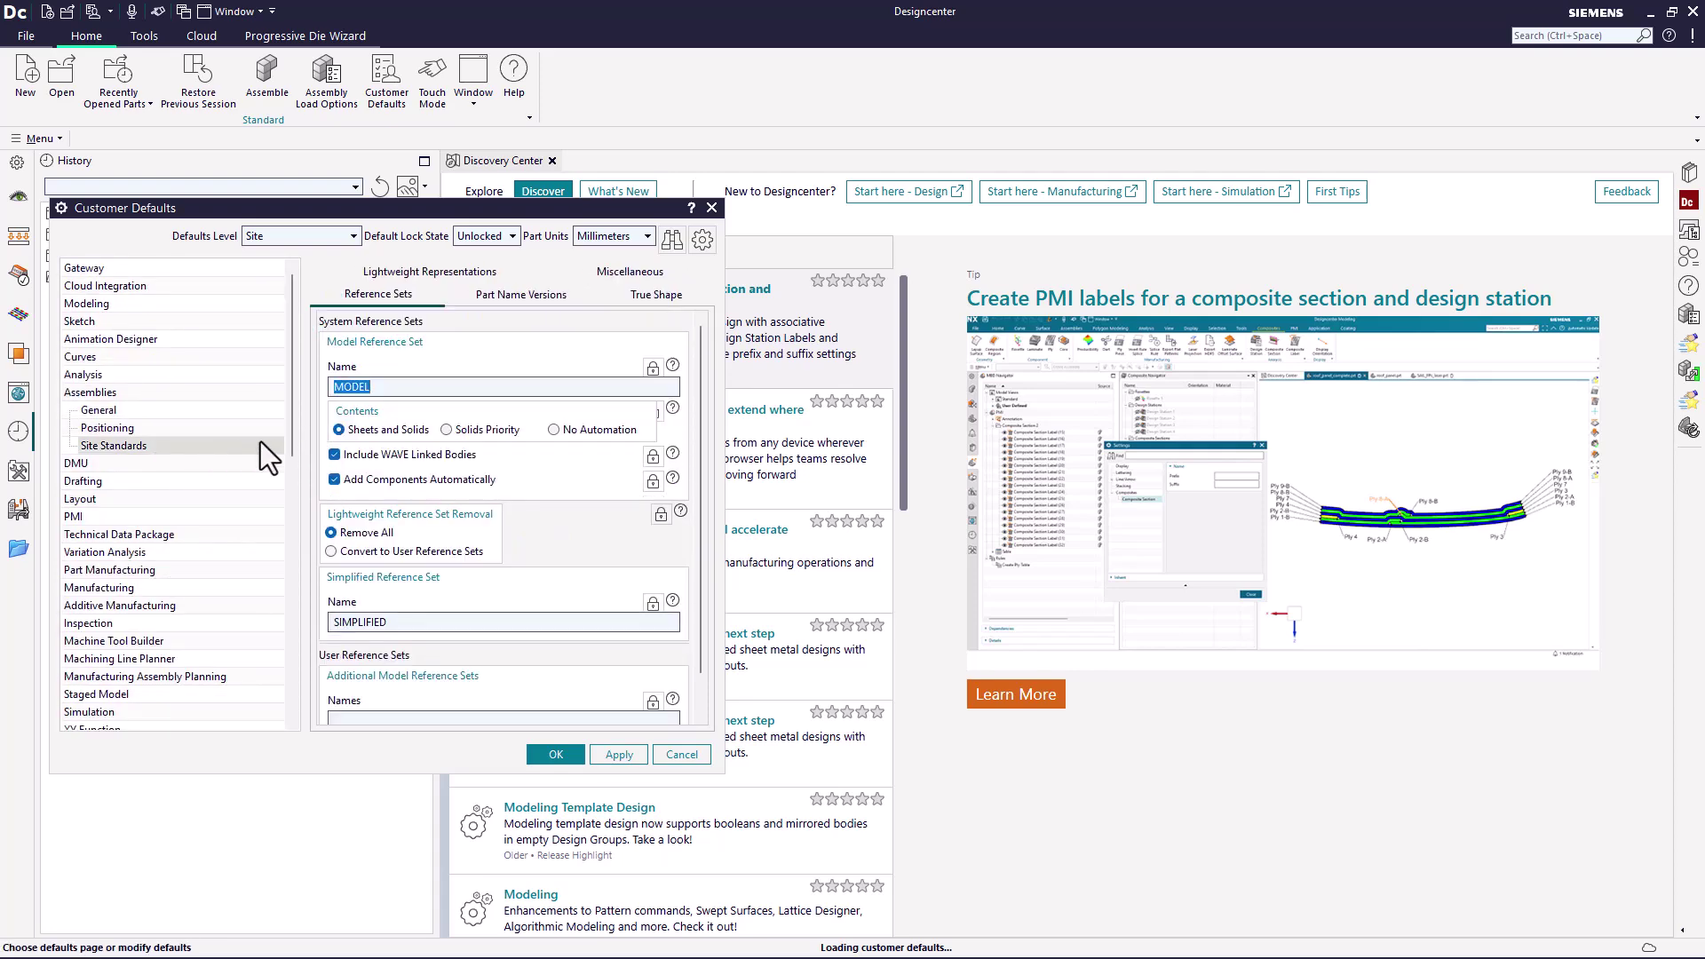
text(SOLIDS)
click(446, 431)
Lock the Drafting Standard at ISO under Drafting General/Setup and save the modified site defaults to nx_site.dpv
click(120, 481)
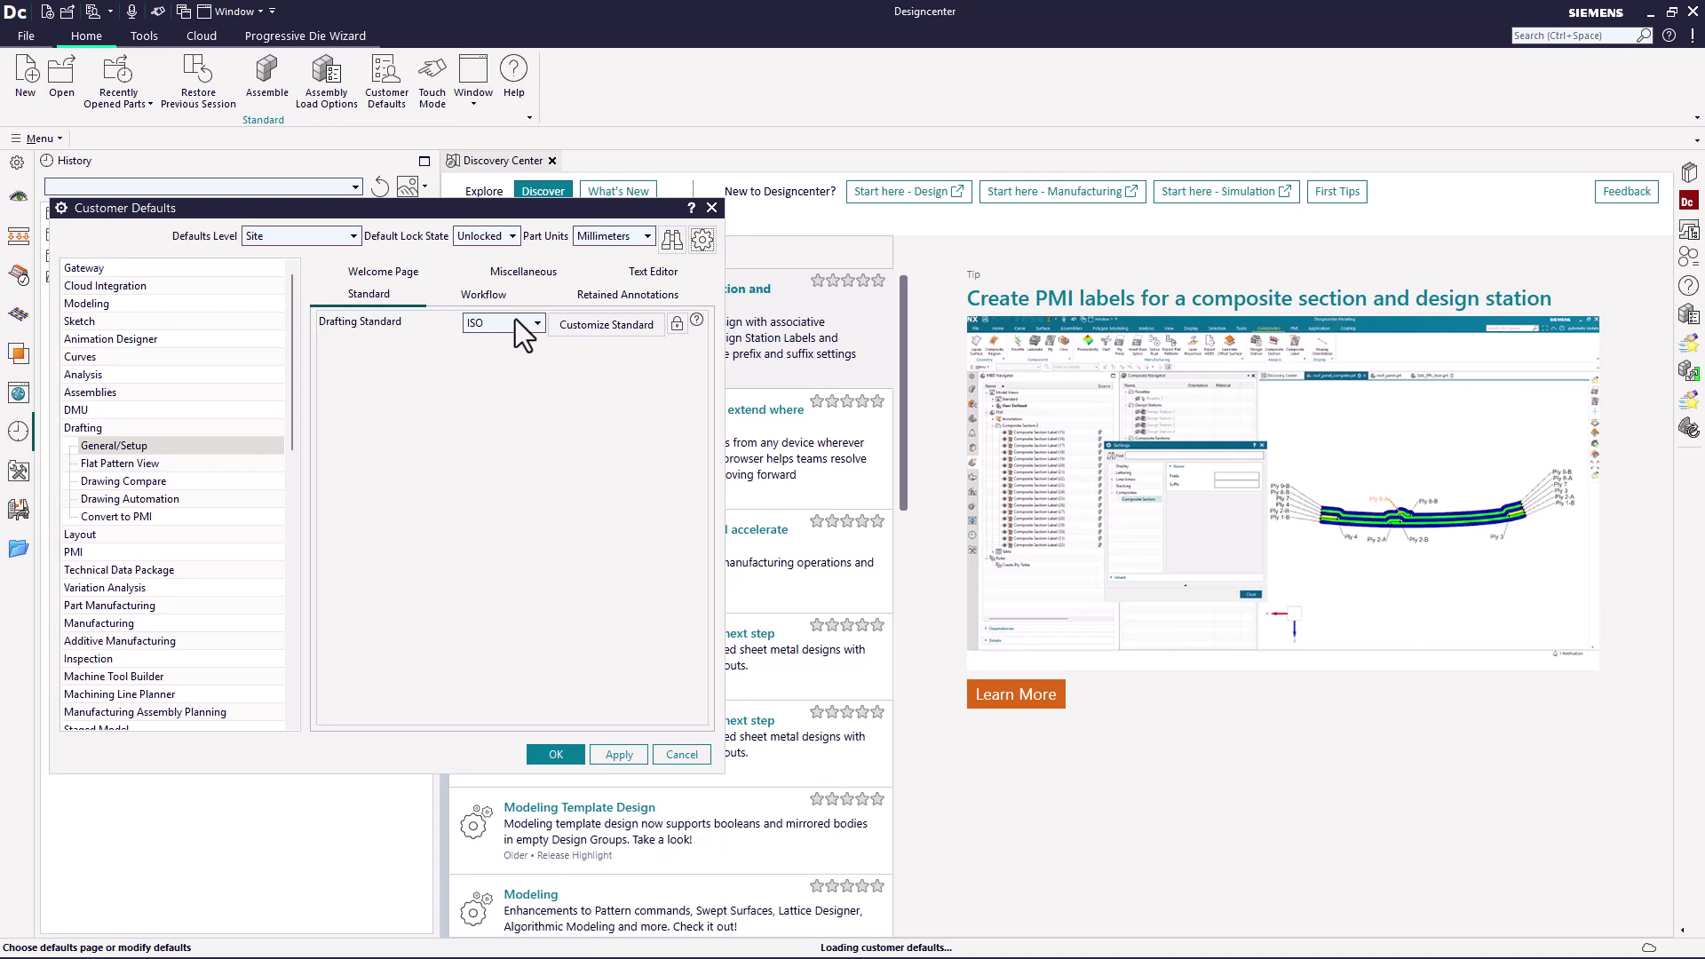
click(677, 323)
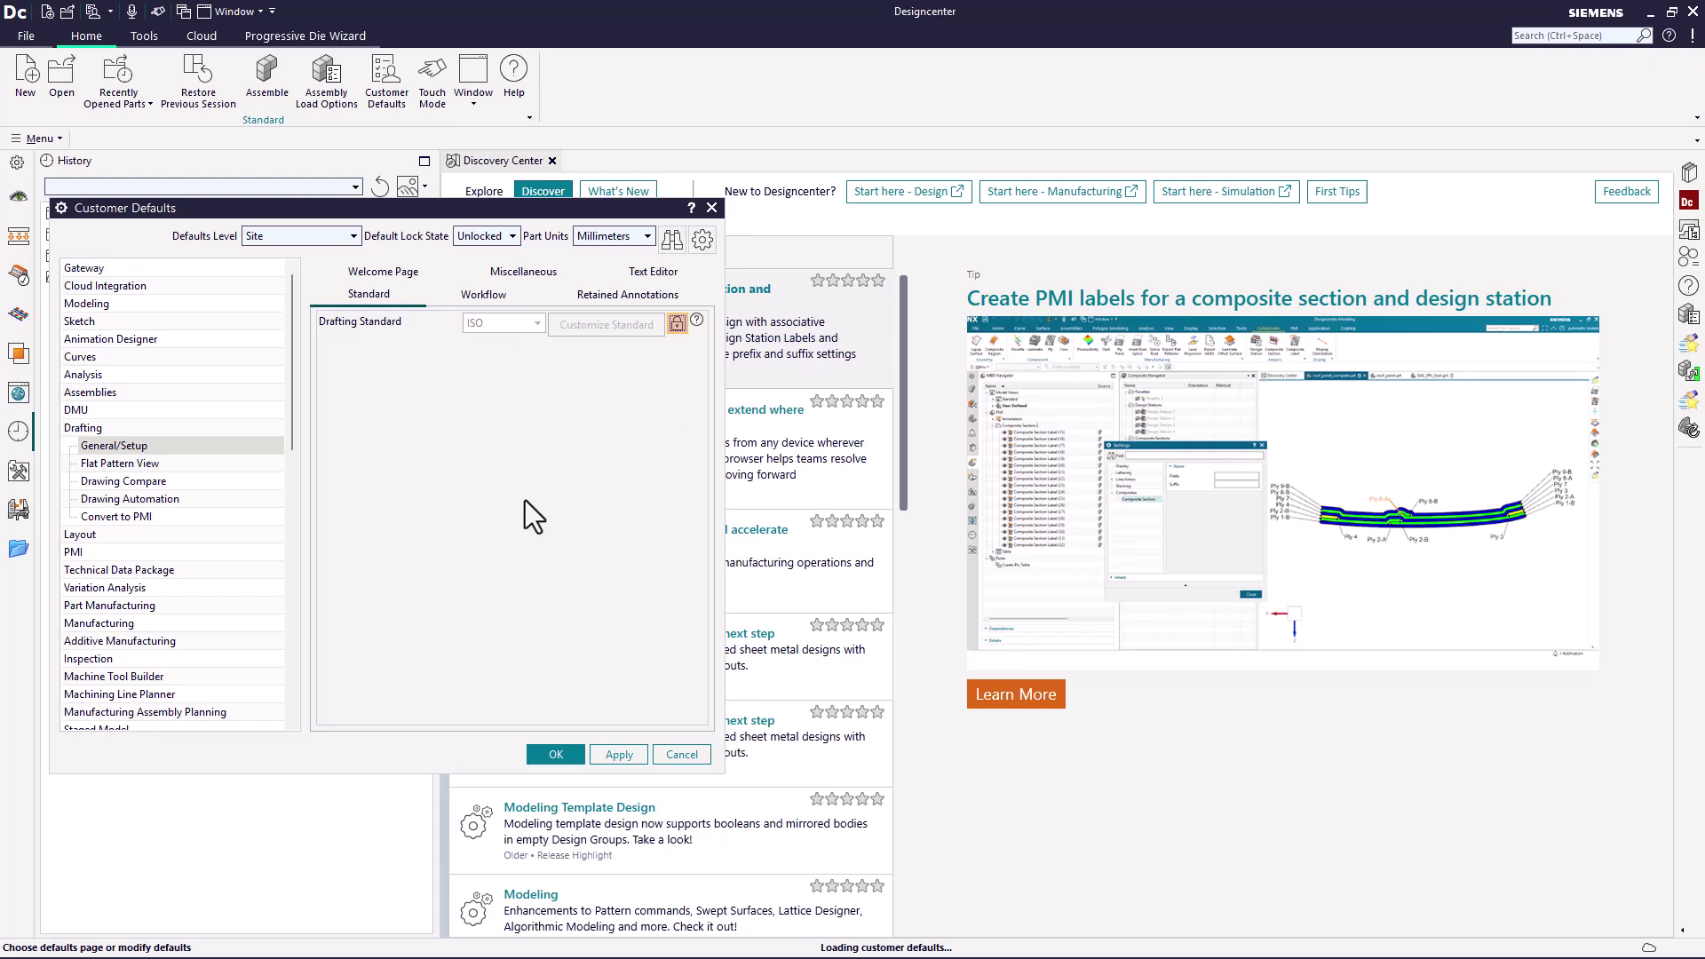
click(610, 751)
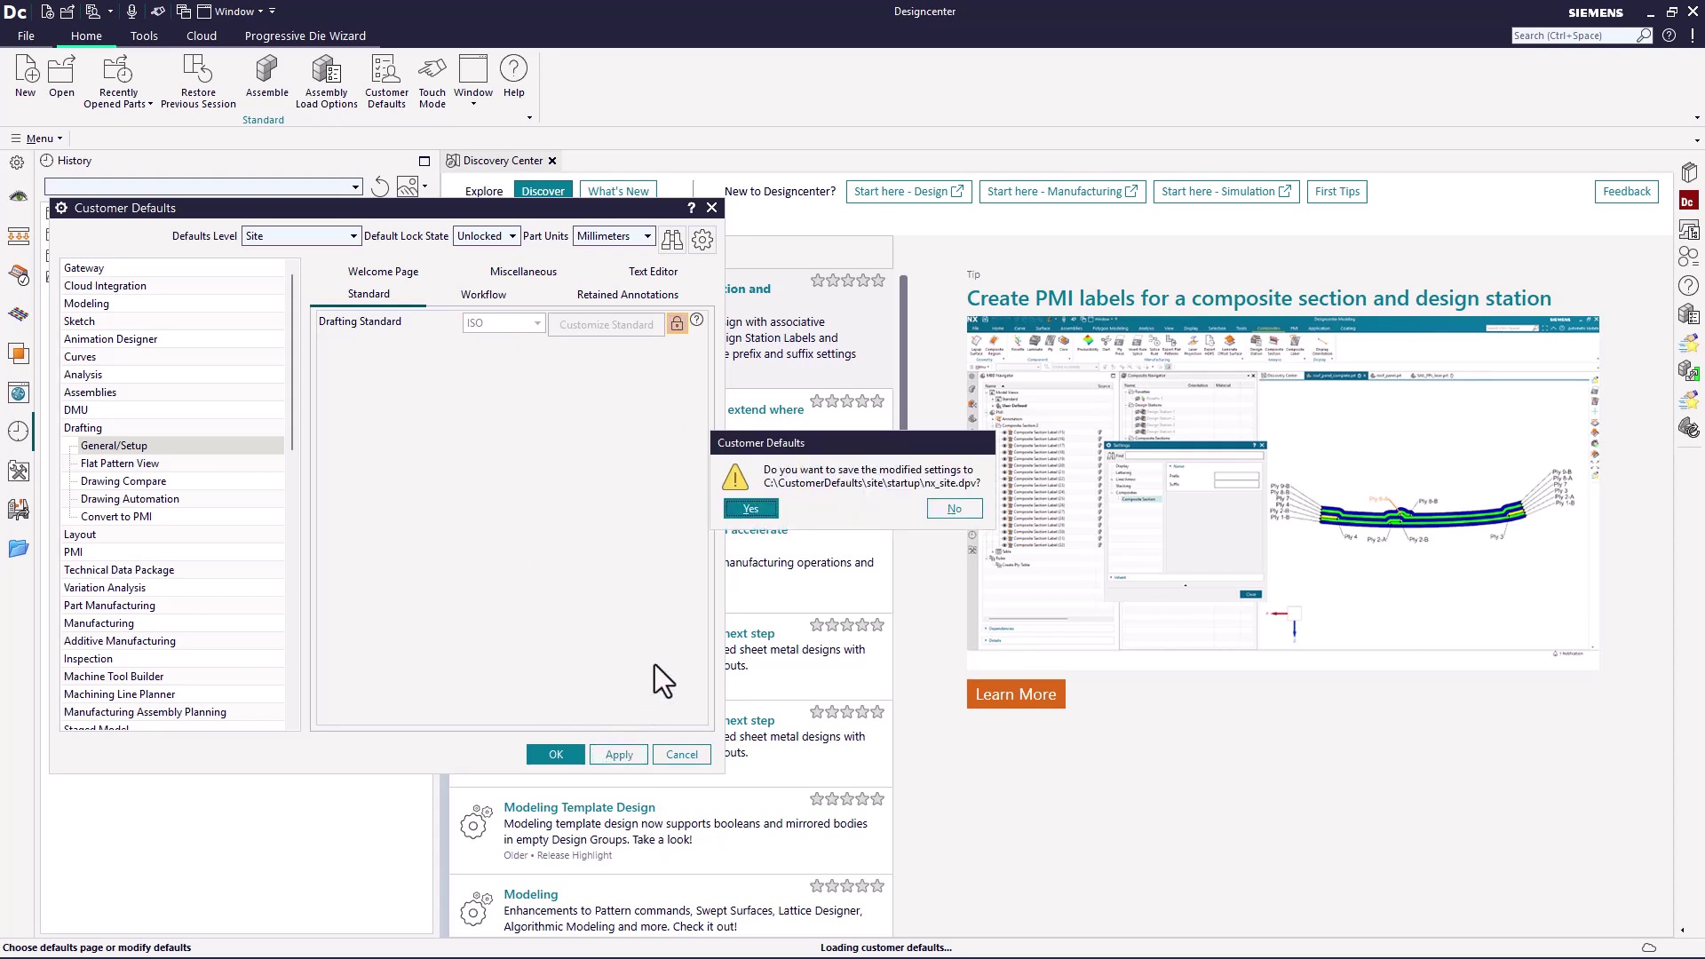
click(760, 509)
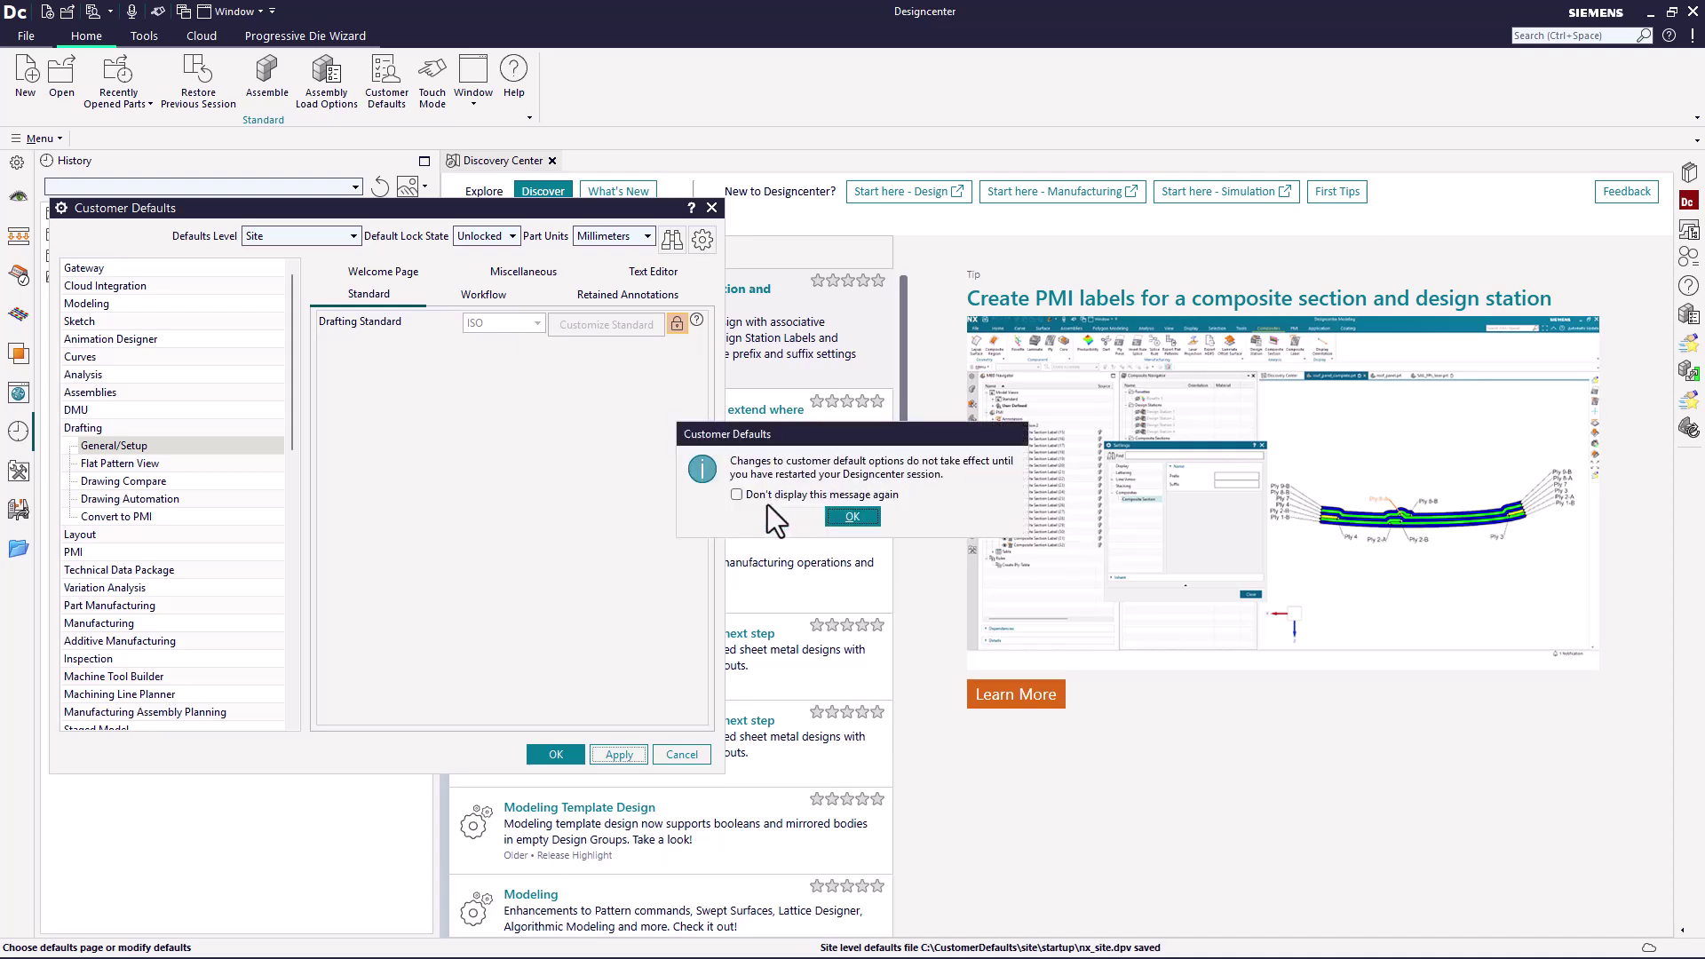
click(854, 515)
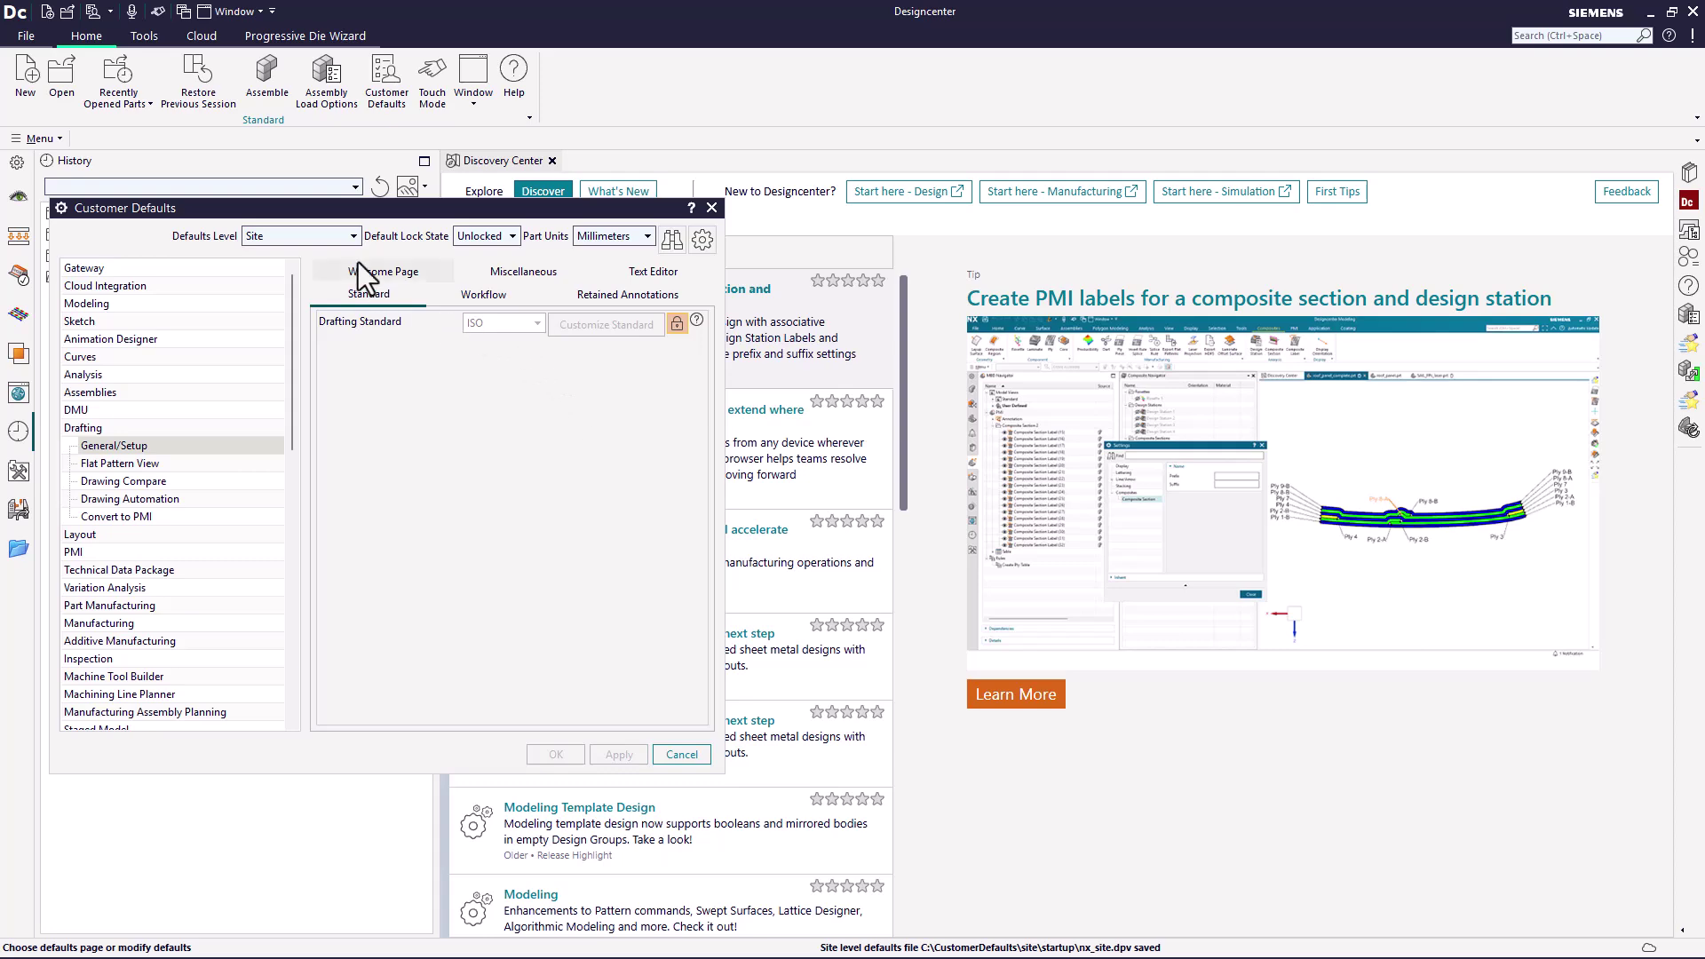
Set the defaults level to User and switch the Assemblies Site Standards model reference set contents to Sheets and Solids, then back to Solids Priority
click(345, 235)
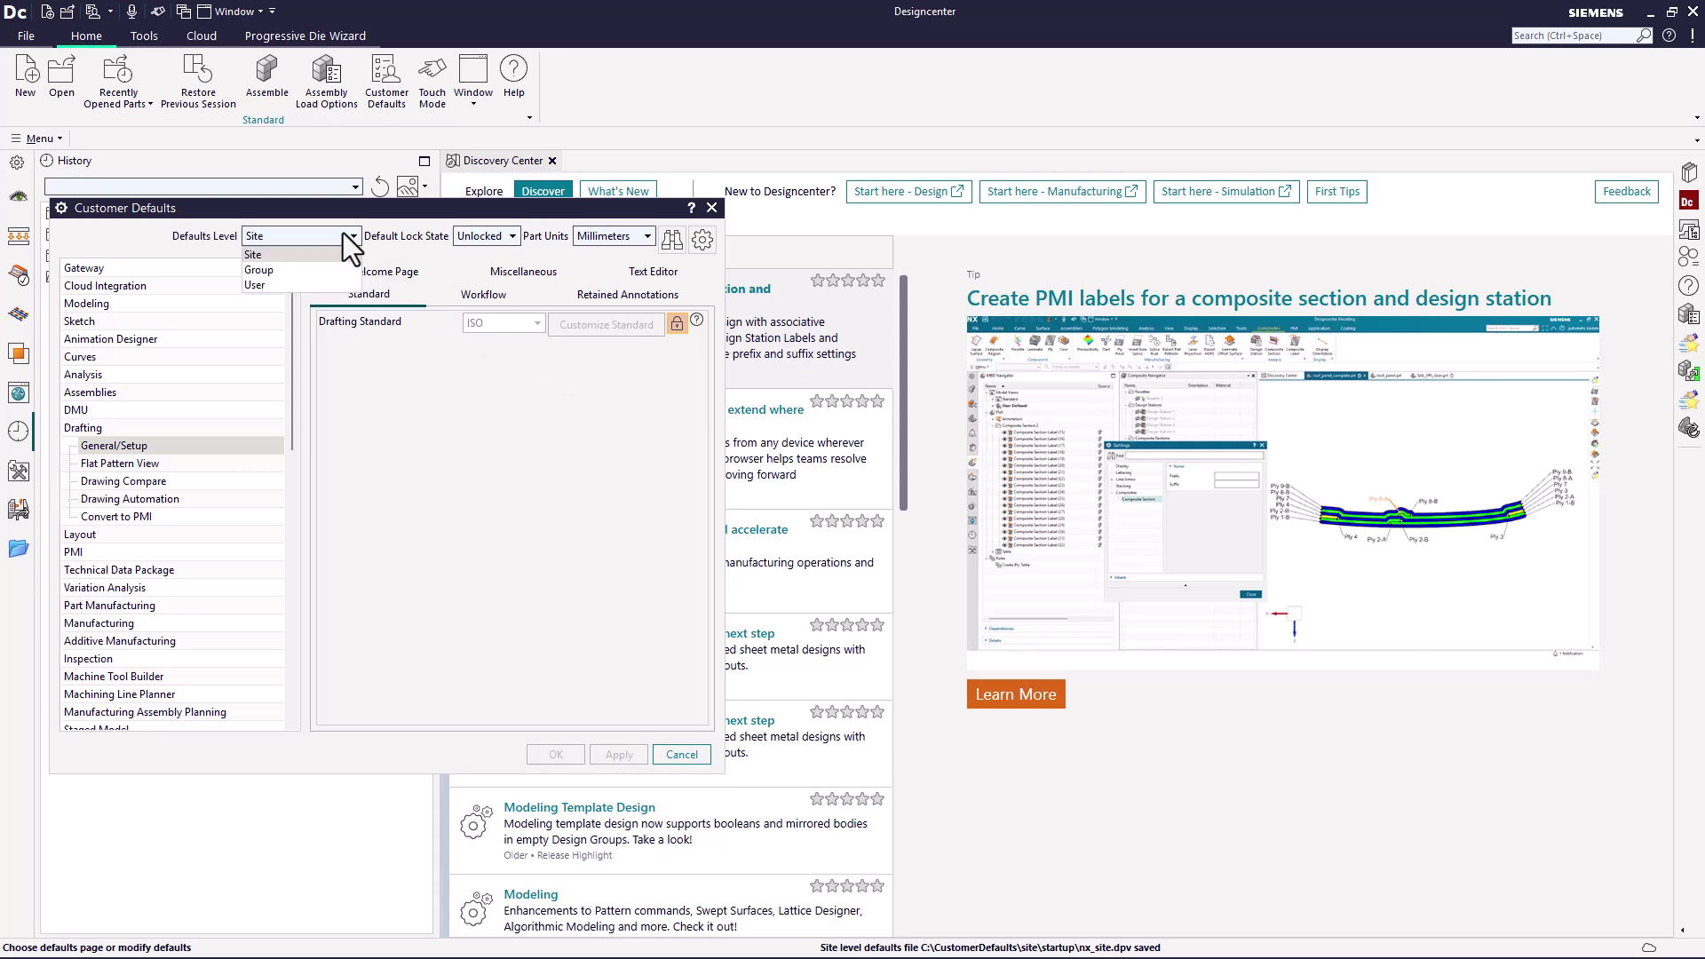
click(328, 282)
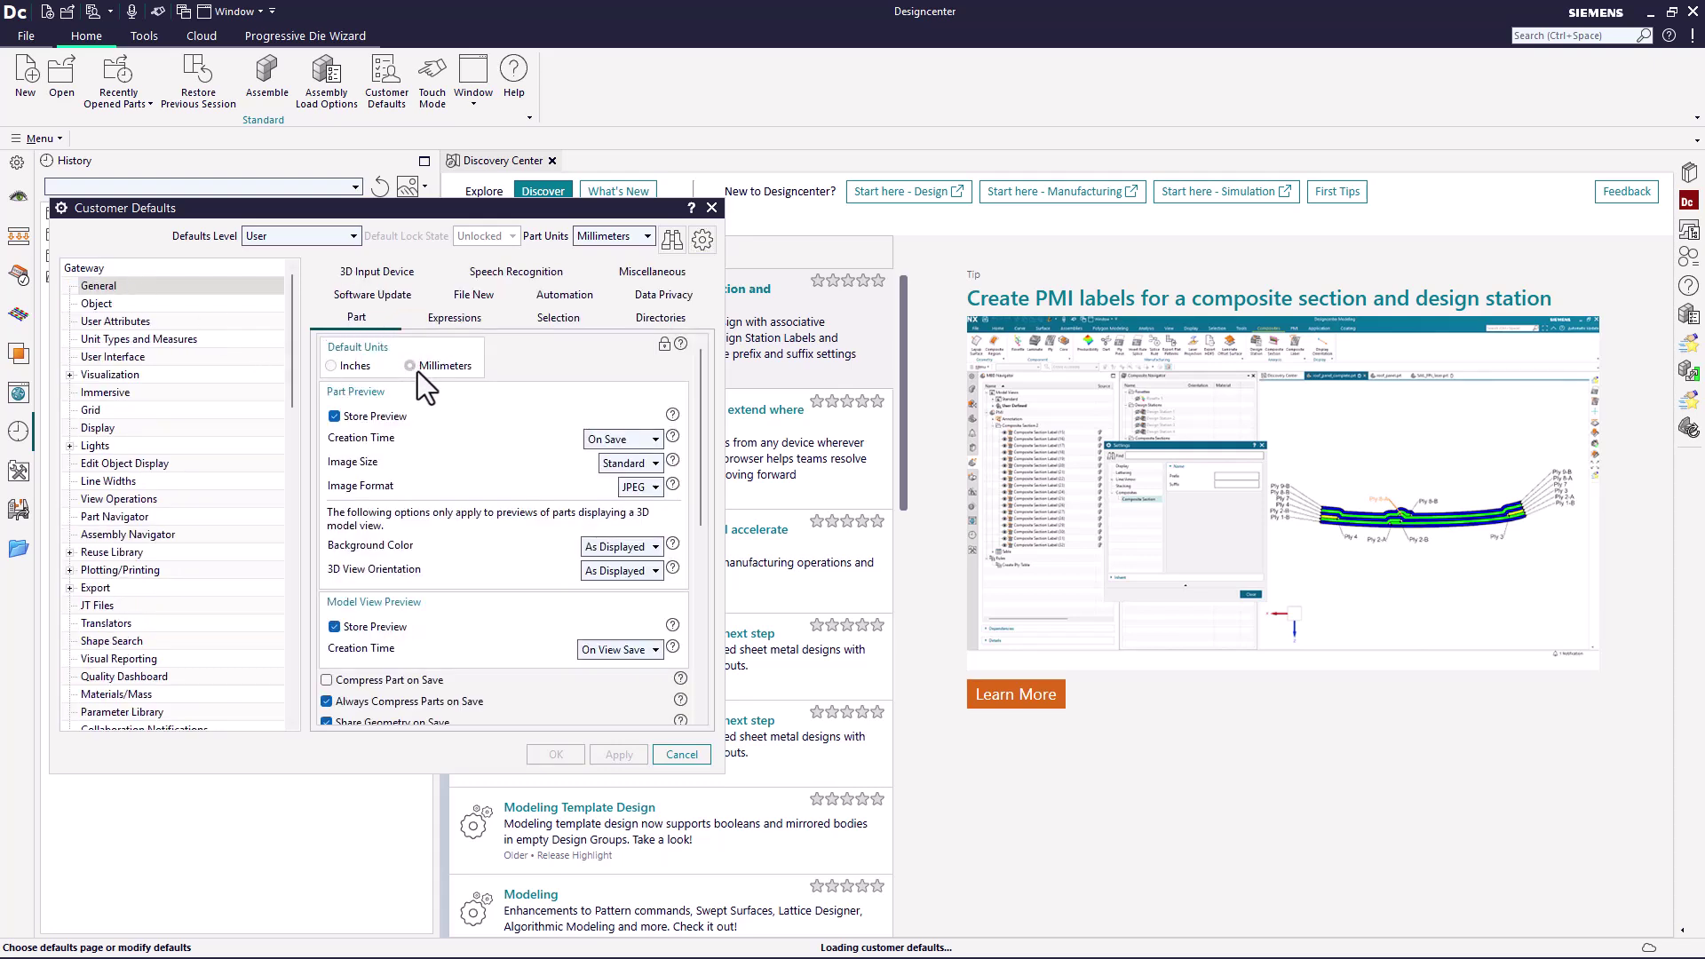
scroll(205, 425, down, 4)
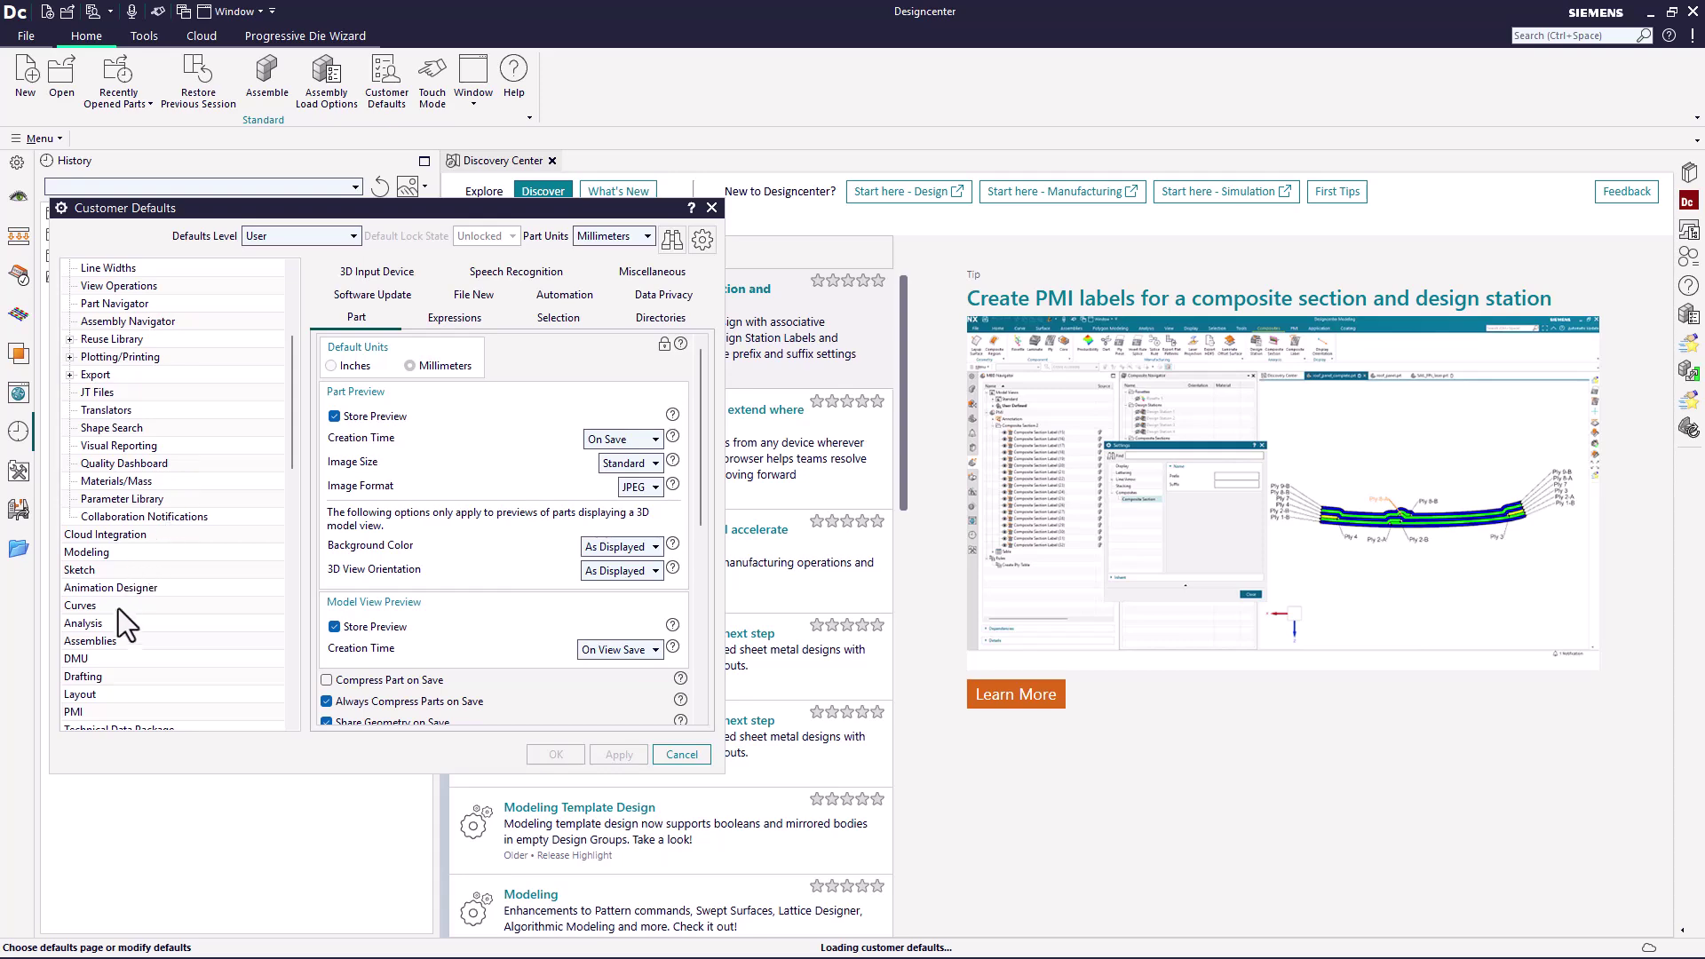
click(110, 641)
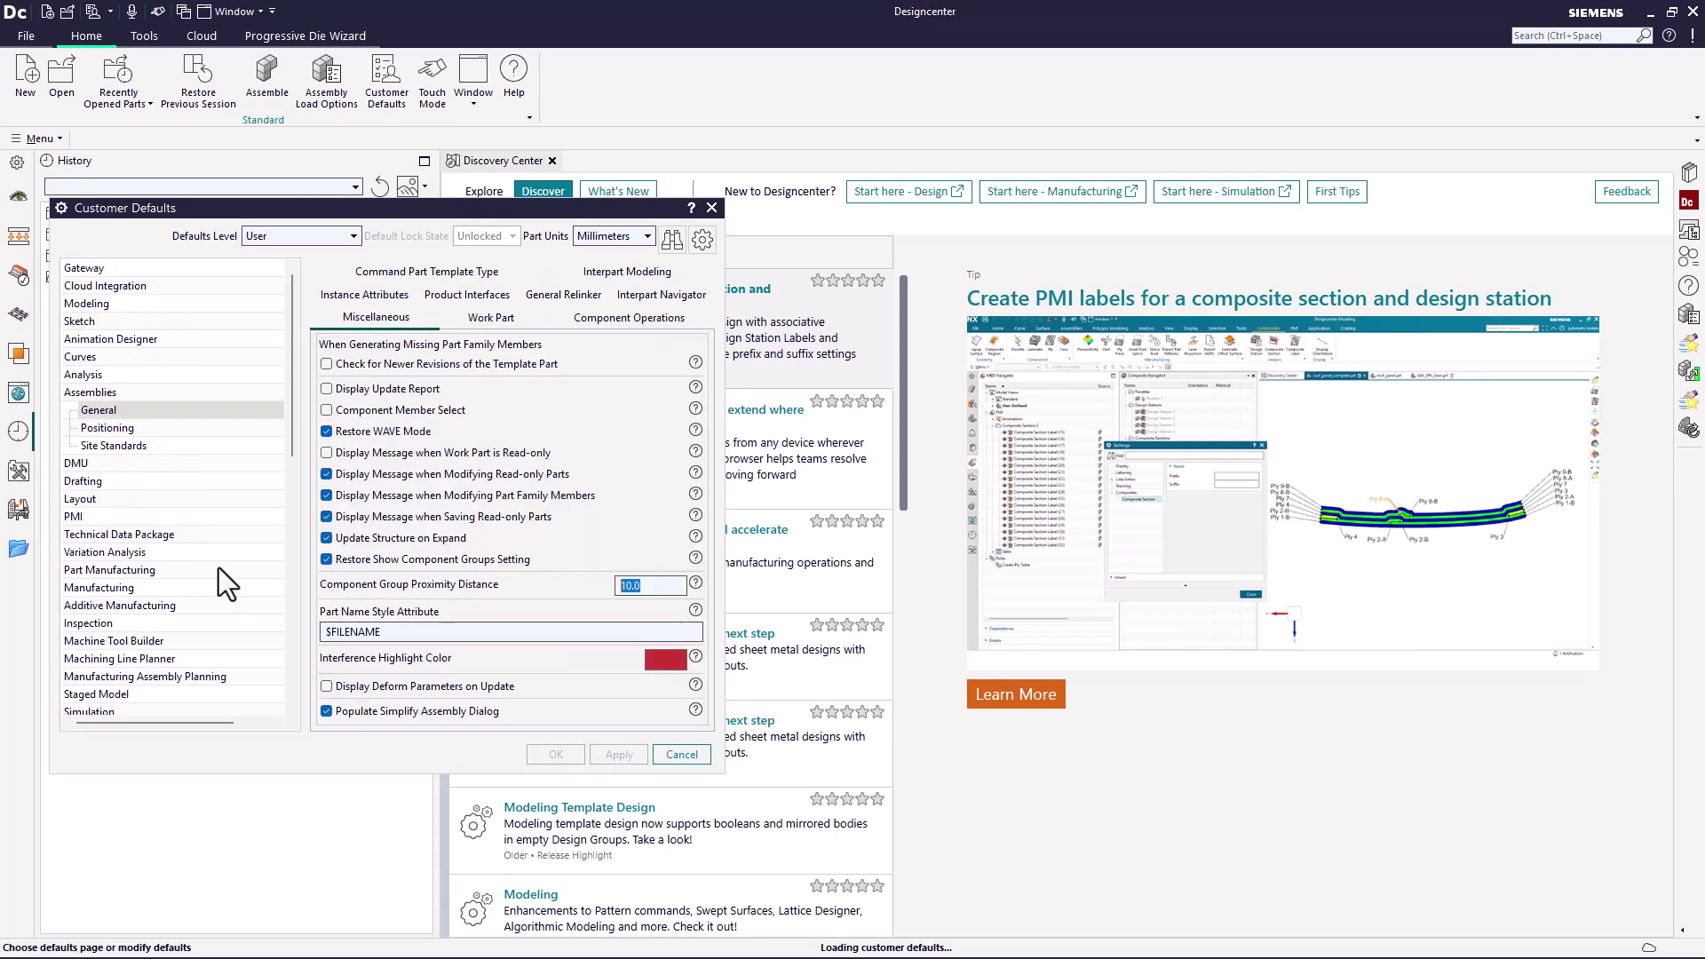
click(201, 443)
click(384, 390)
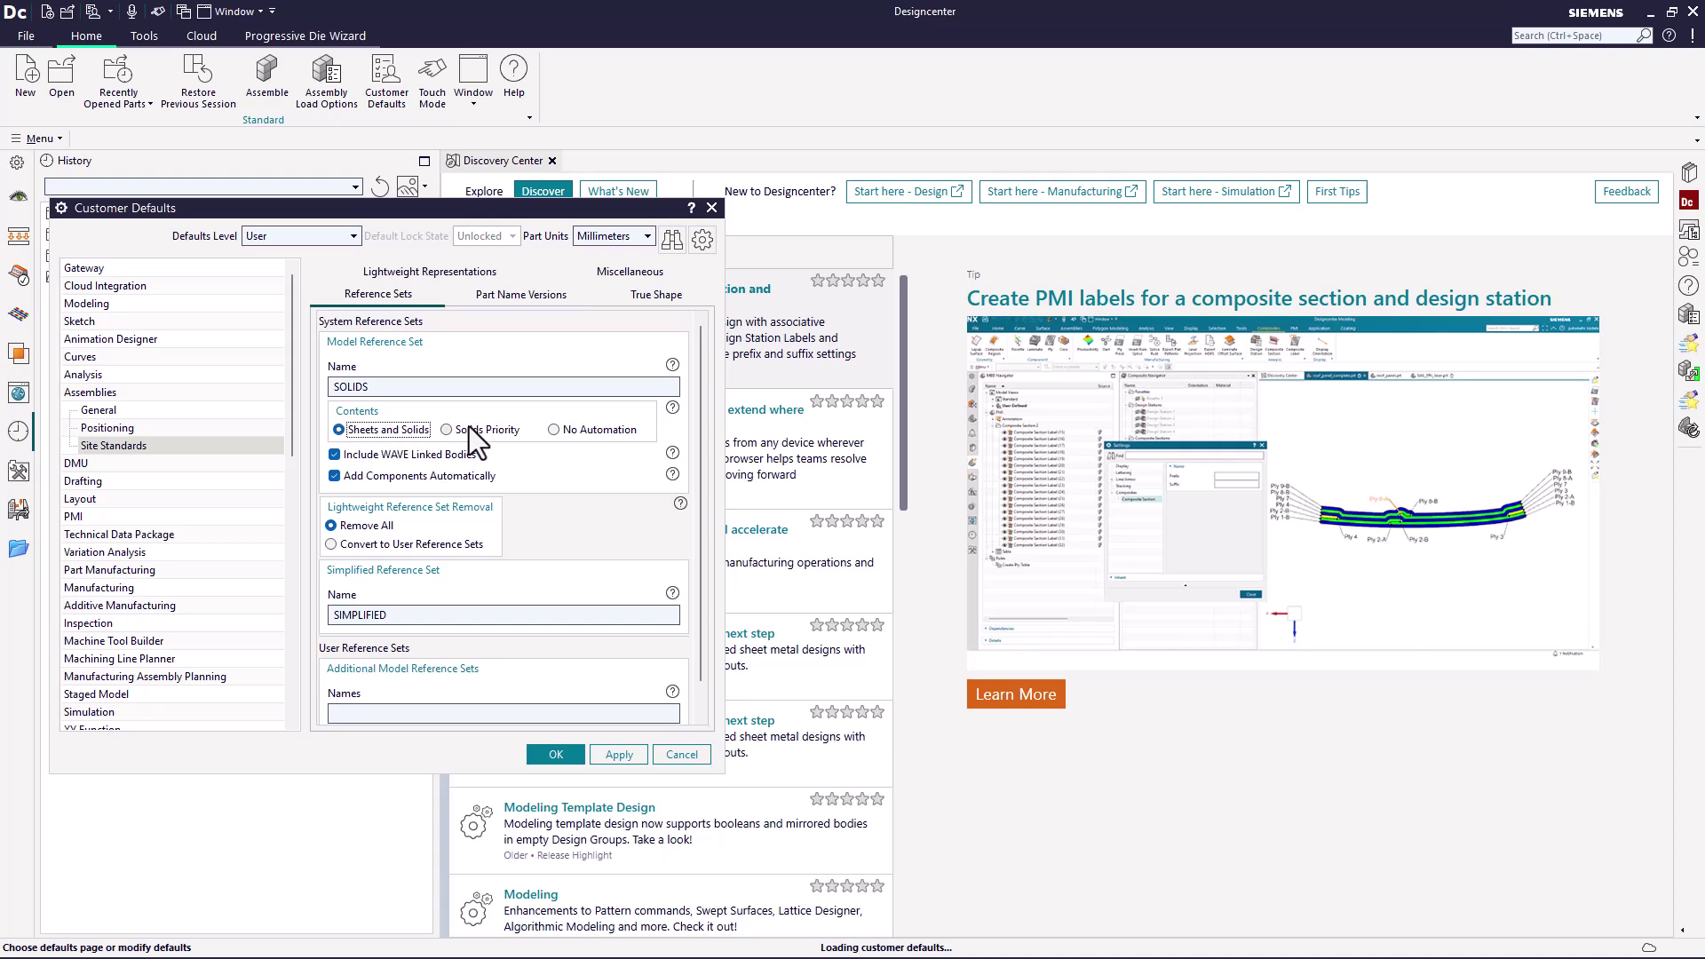
click(445, 430)
Check the Drafting Standard lock under Drafting General/Setup at user level, and save the user defaults, closing the Customer Defaults dialog
click(85, 481)
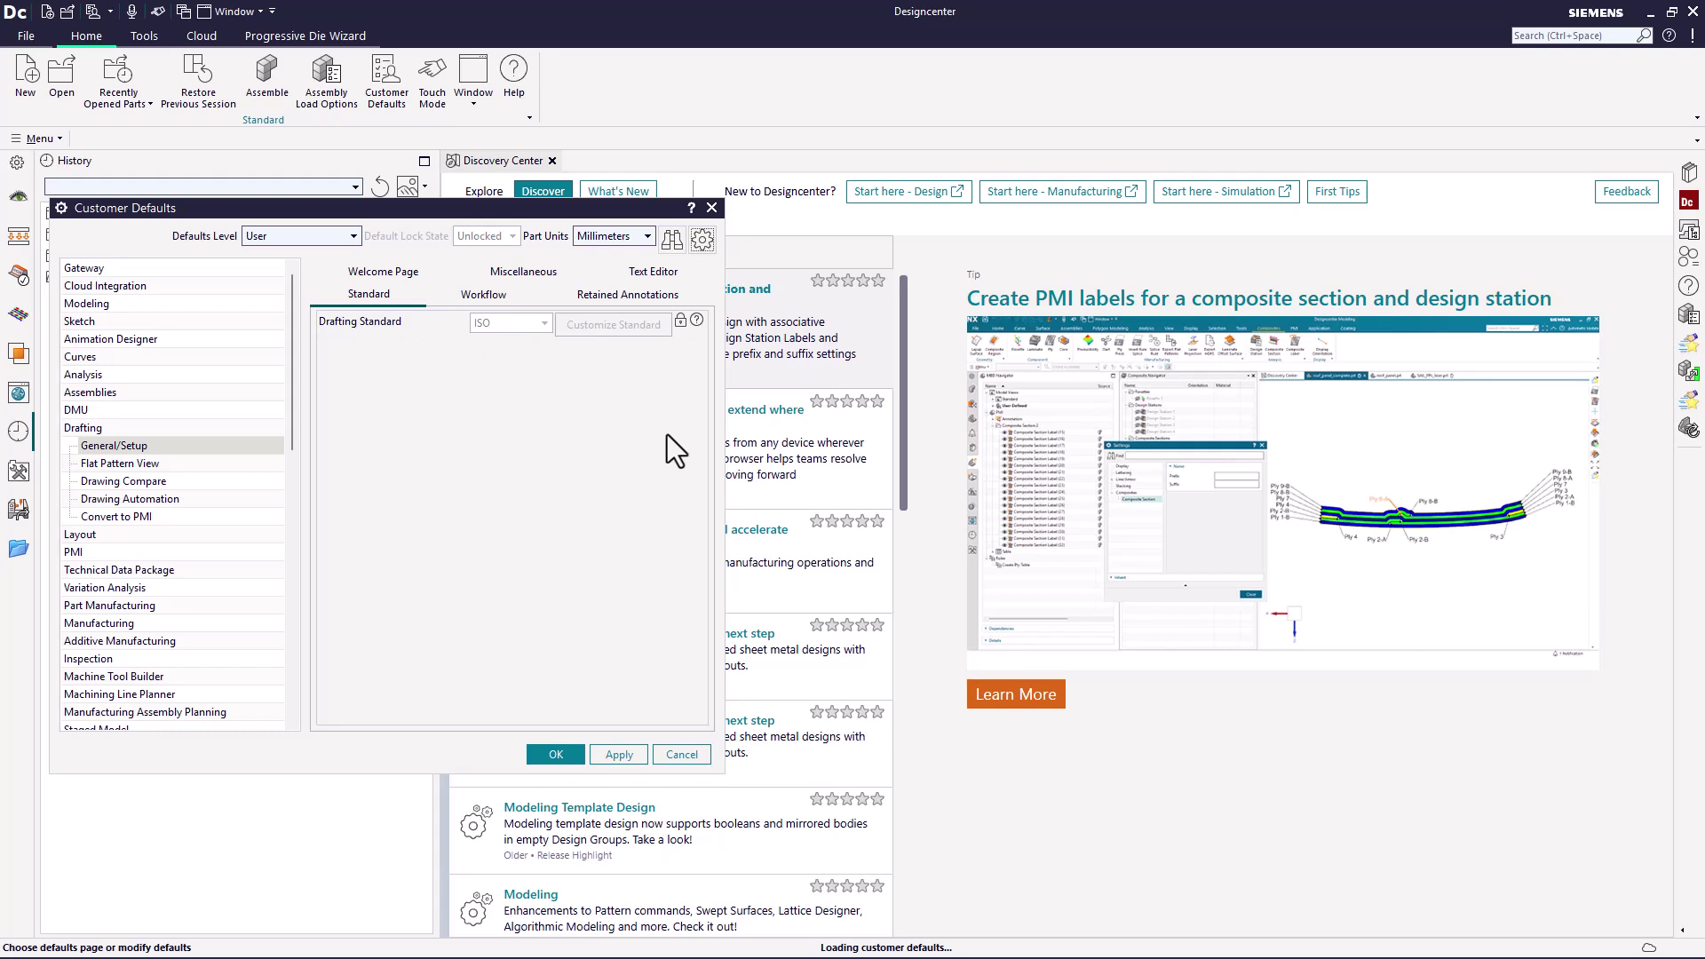
click(551, 753)
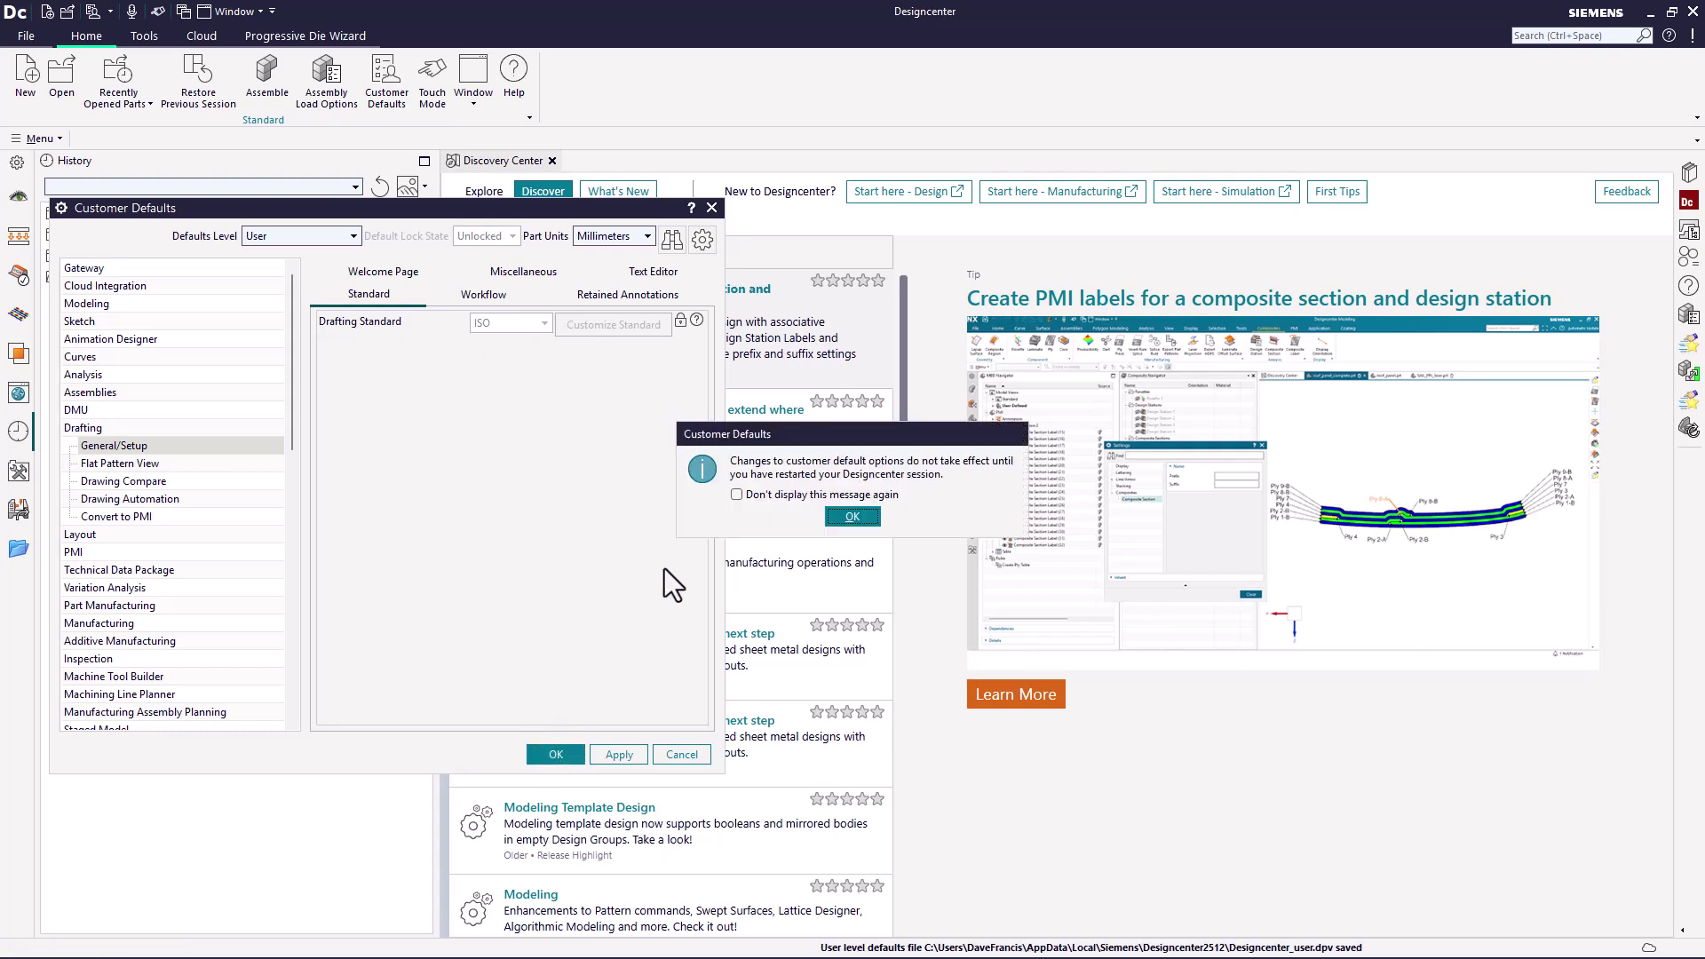
click(853, 517)
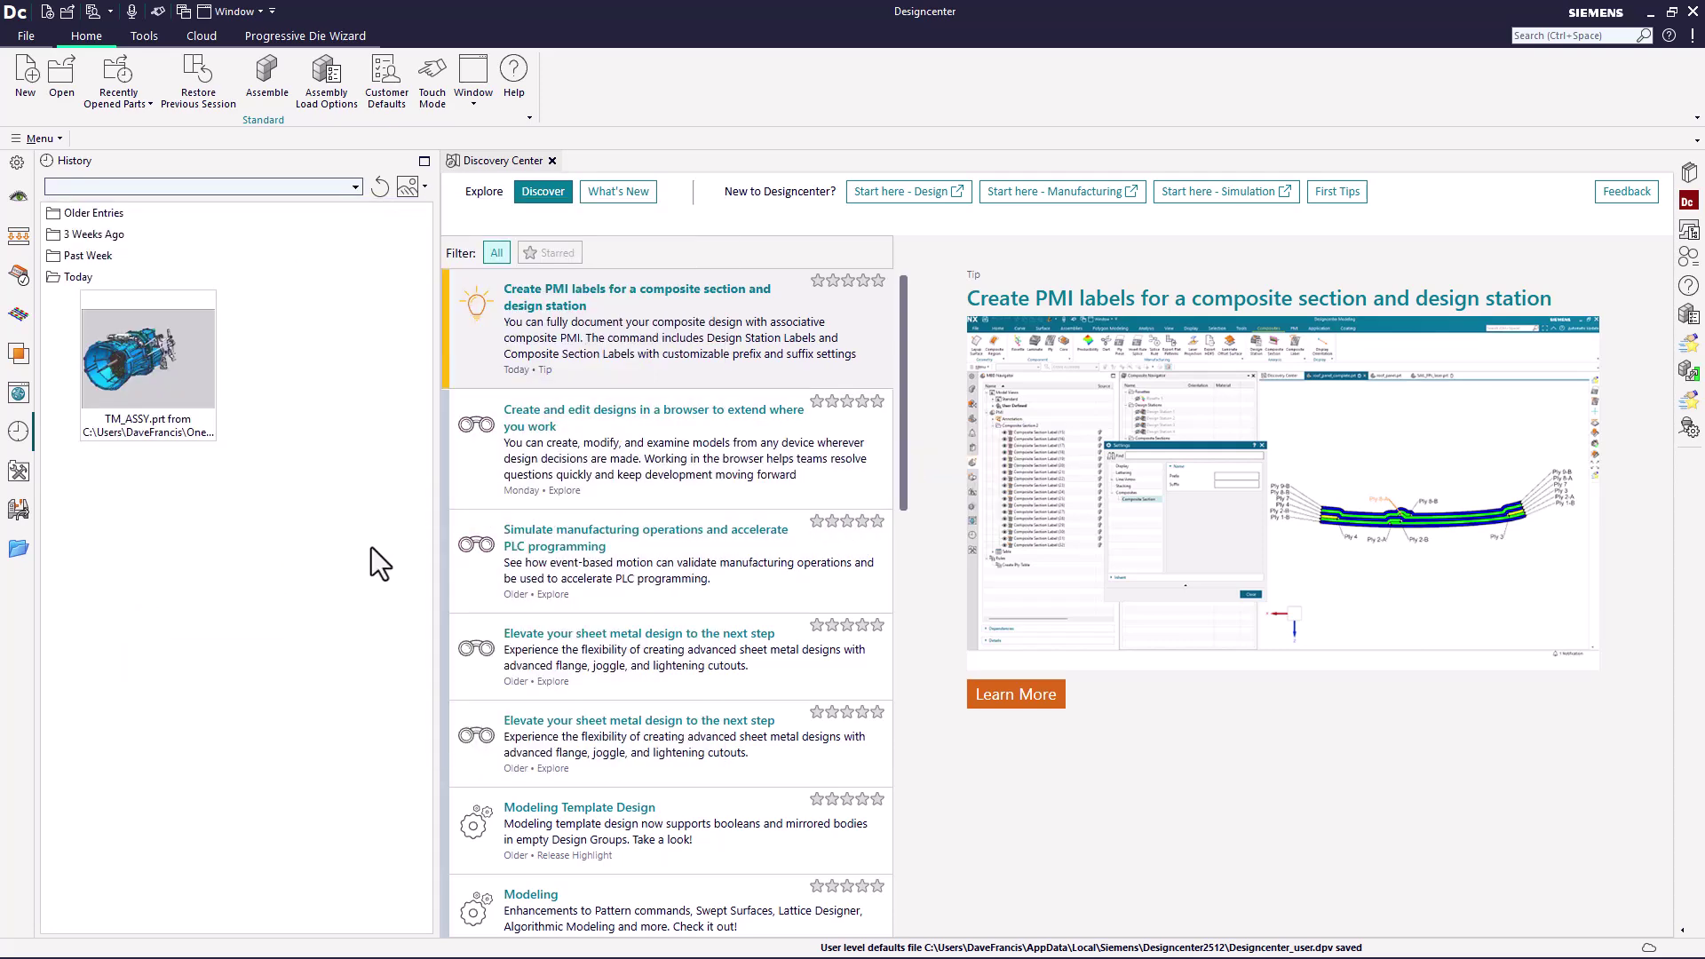
Switch to File Explorer, go to the site\startup folder under CustomerDefaults, and open nx_site.dpv in Notepad++
key(alt+Tab)
key(Tab)
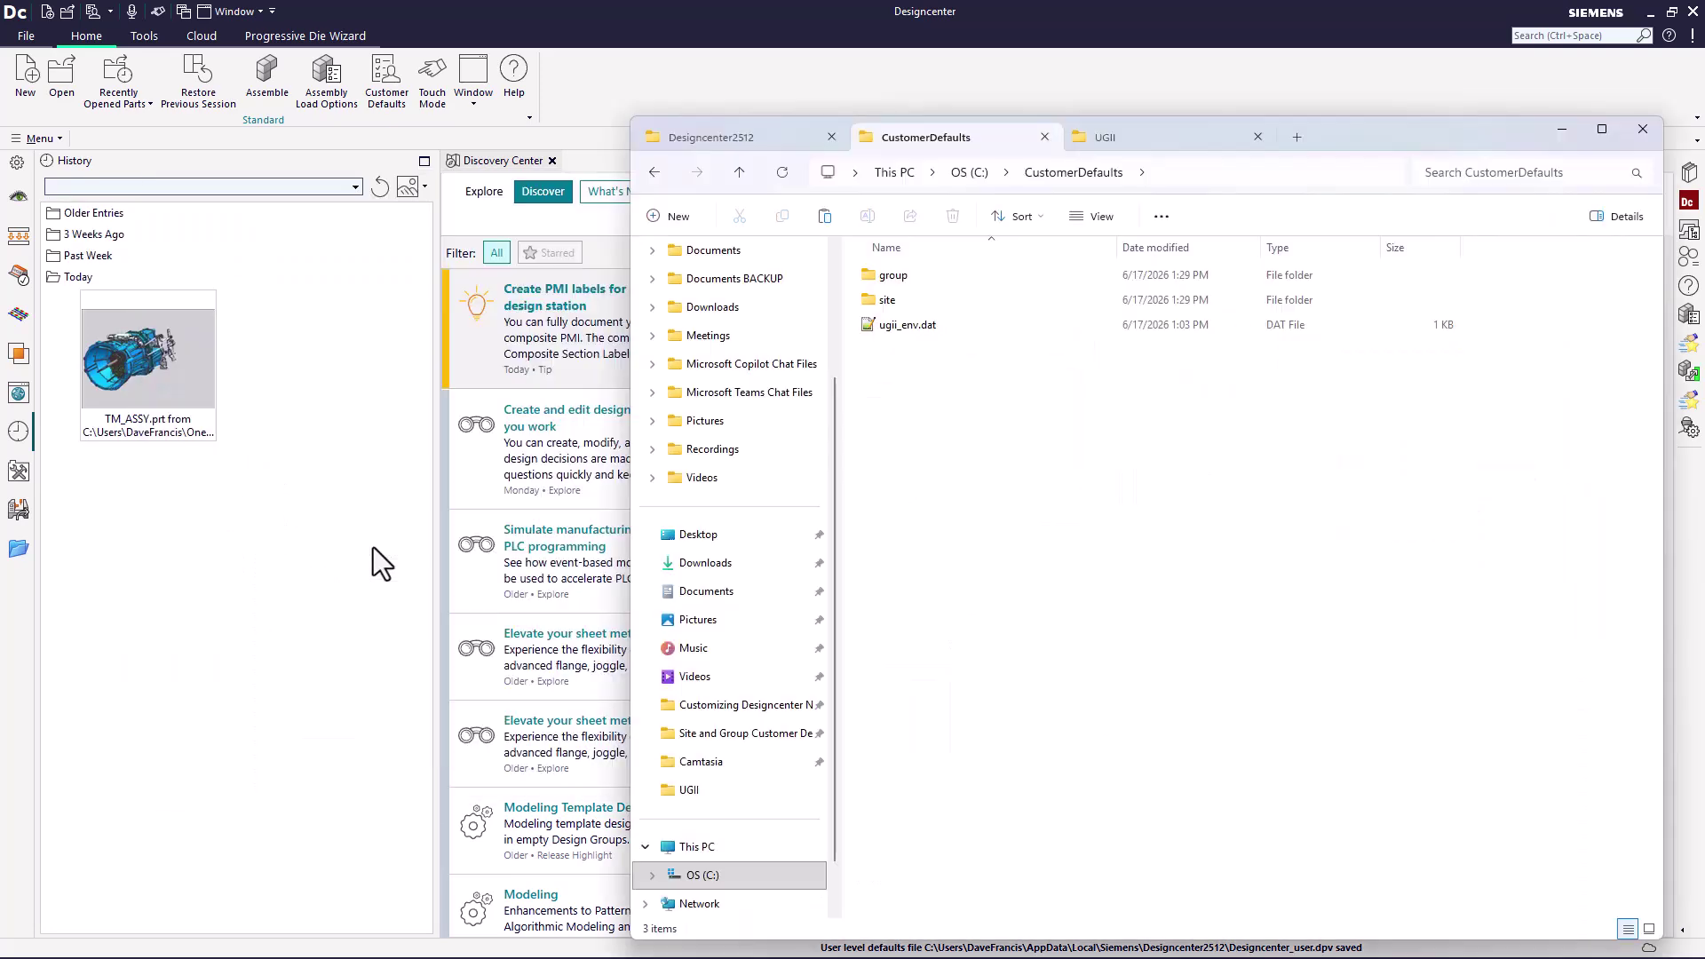
double_click(890, 300)
double_click(898, 275)
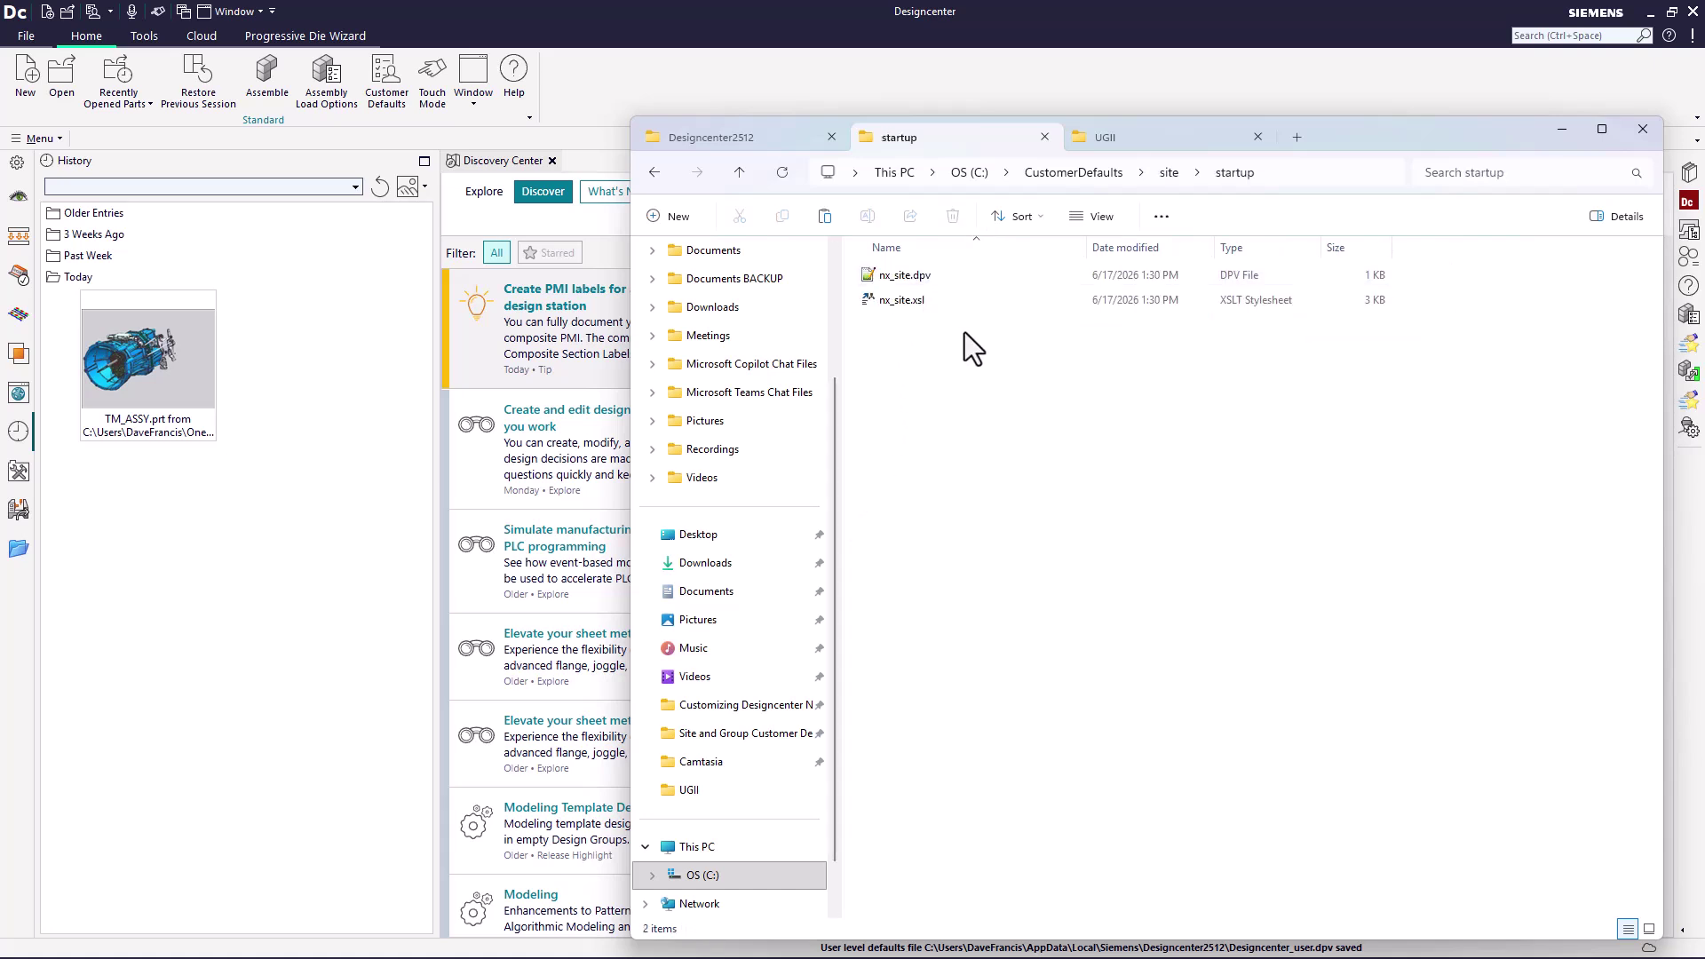
click(909, 280)
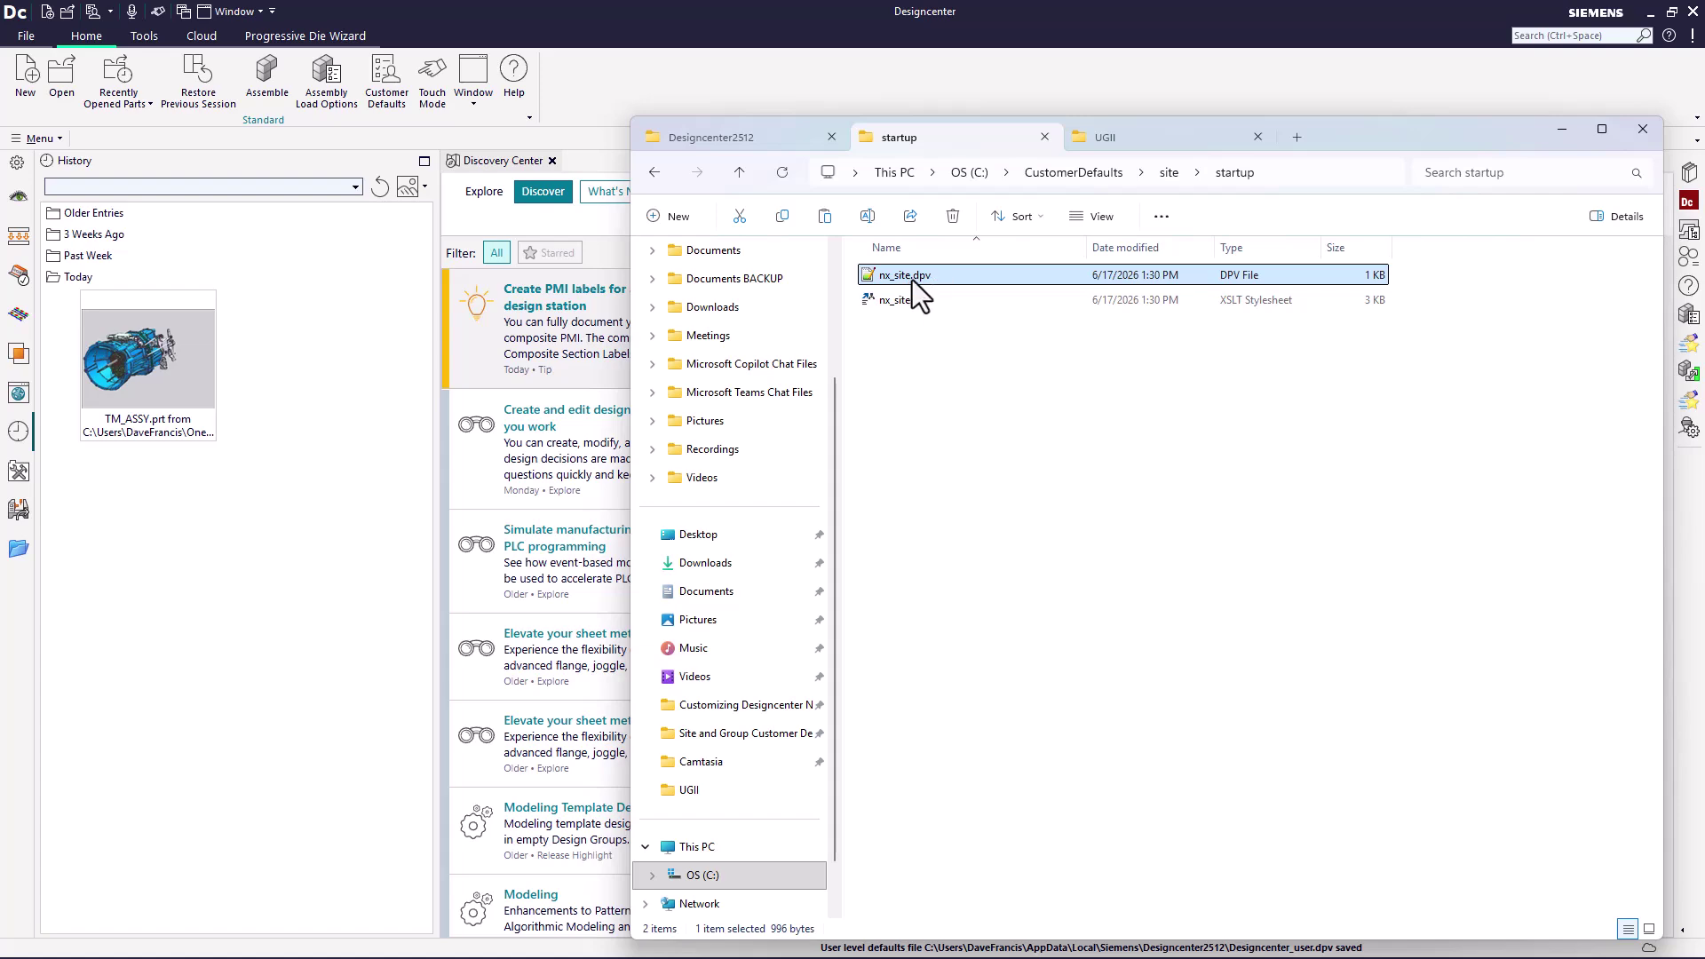
double_click(913, 280)
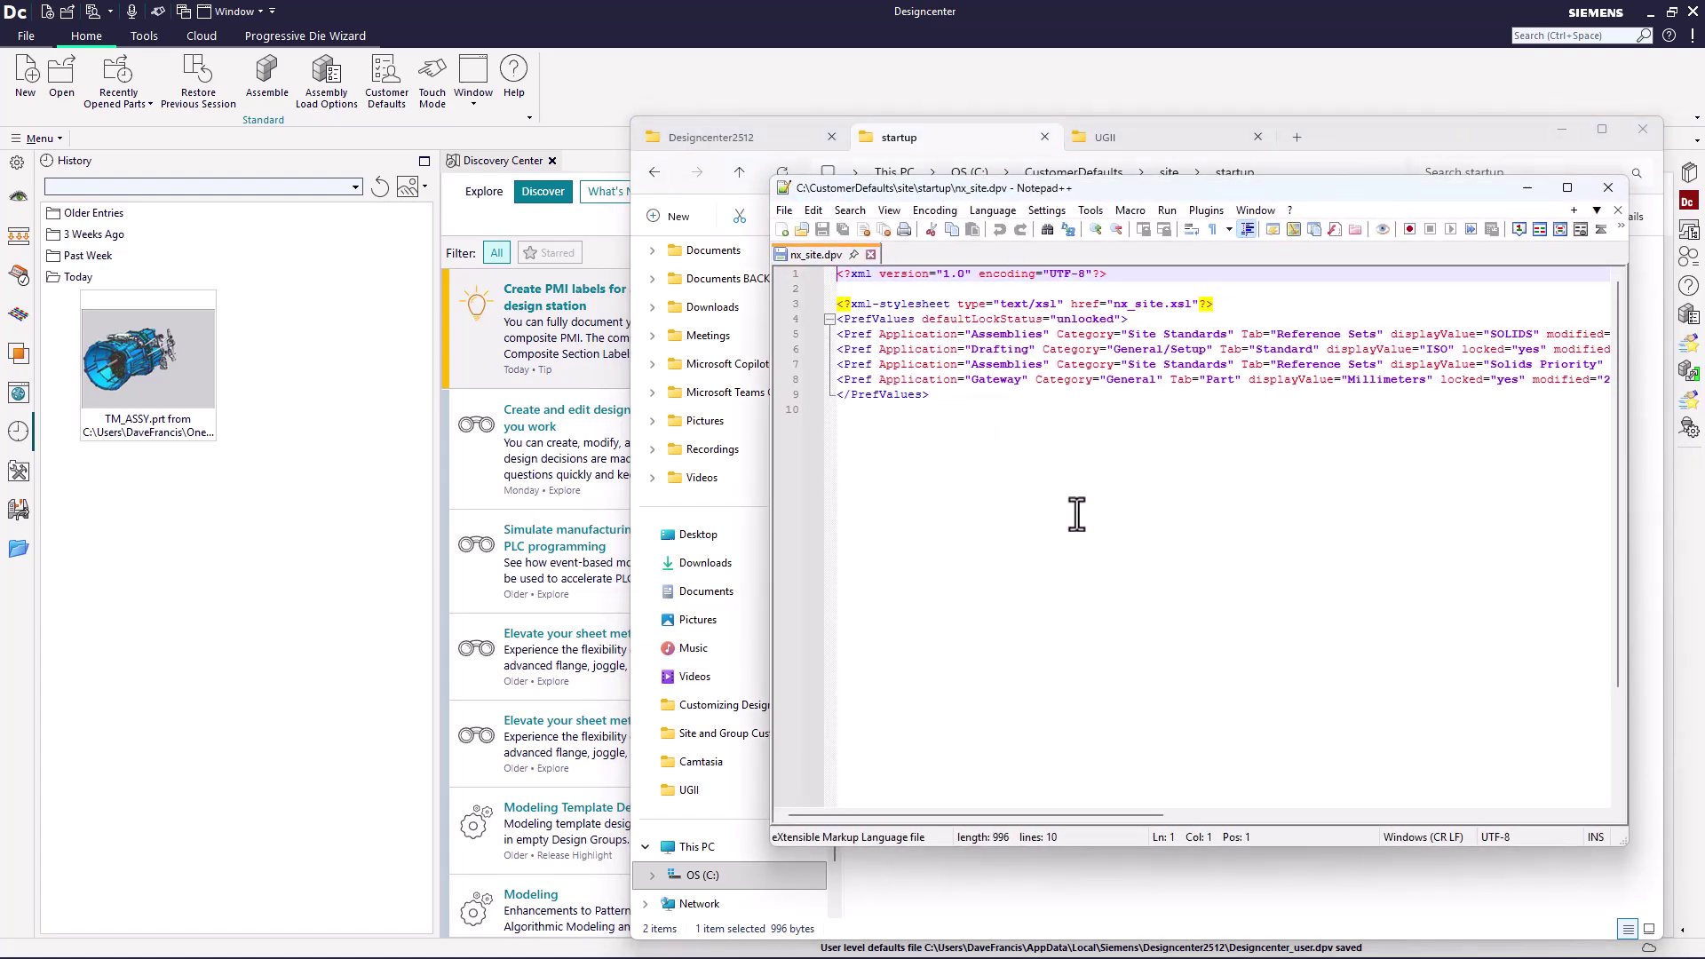